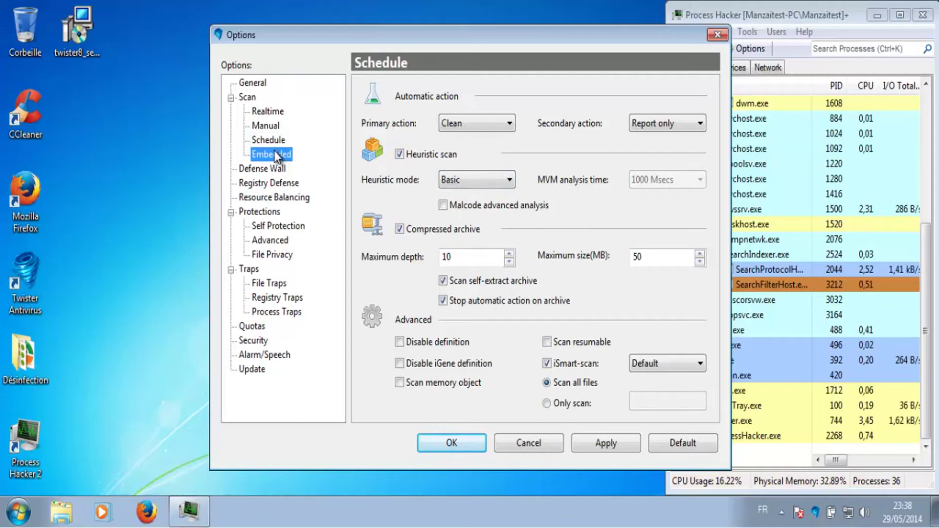
Step: Enable expert mode in the Dynamic Defender settings of Defense Wall and confirm the settings
click(275, 168)
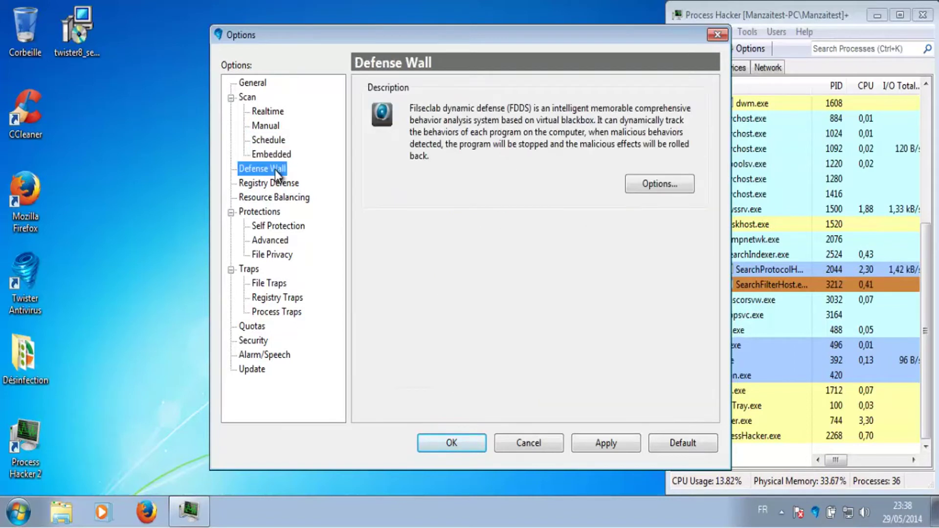
click(656, 182)
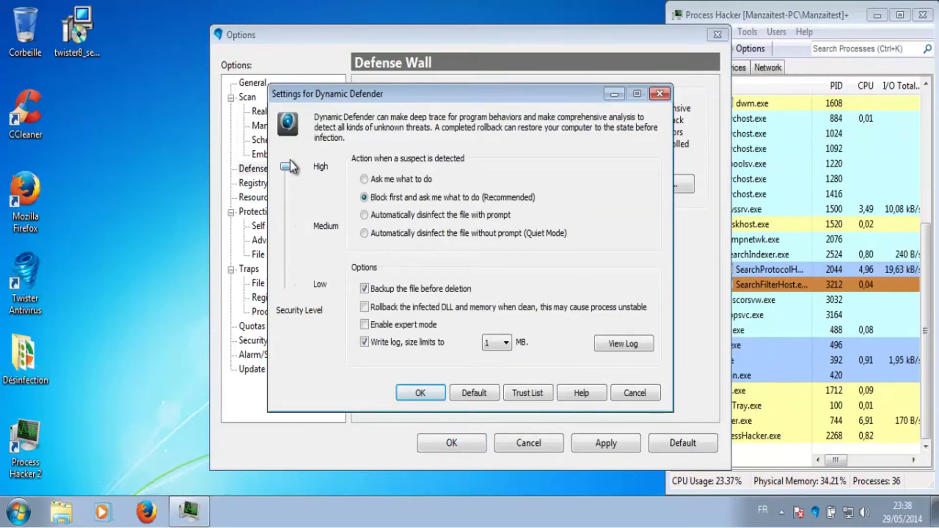
click(401, 325)
click(525, 313)
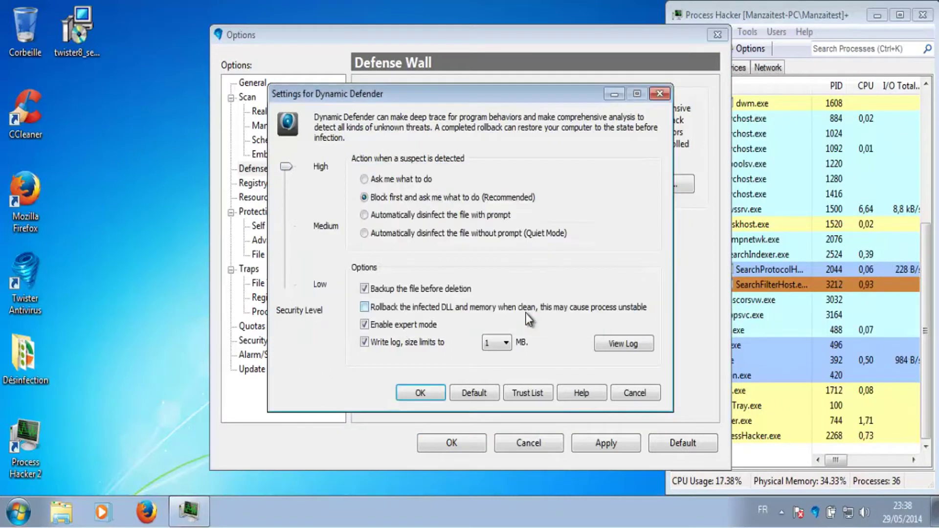
click(415, 391)
Step: Select the action taken when a registry threat is found in the Registry Defense options
click(287, 183)
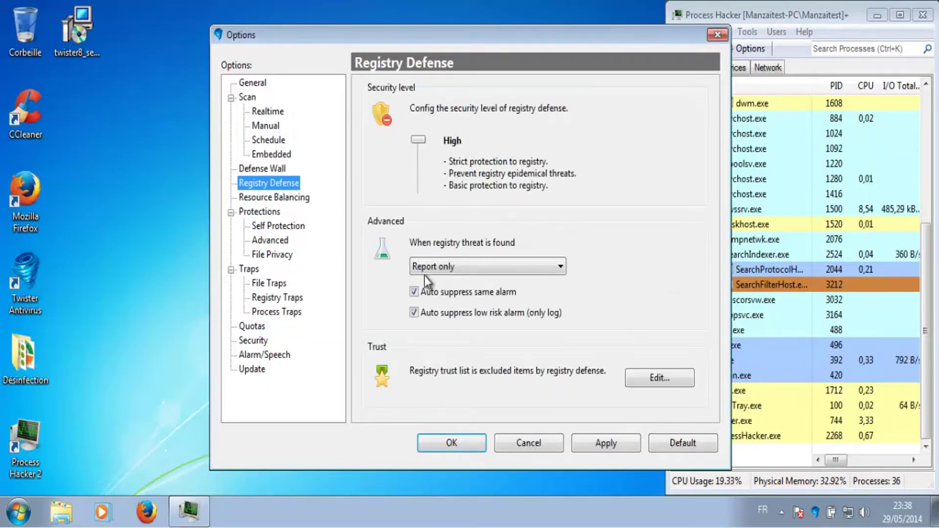
click(456, 270)
click(457, 283)
Step: Set the Self Protection security level to Highest and confirm it
click(289, 198)
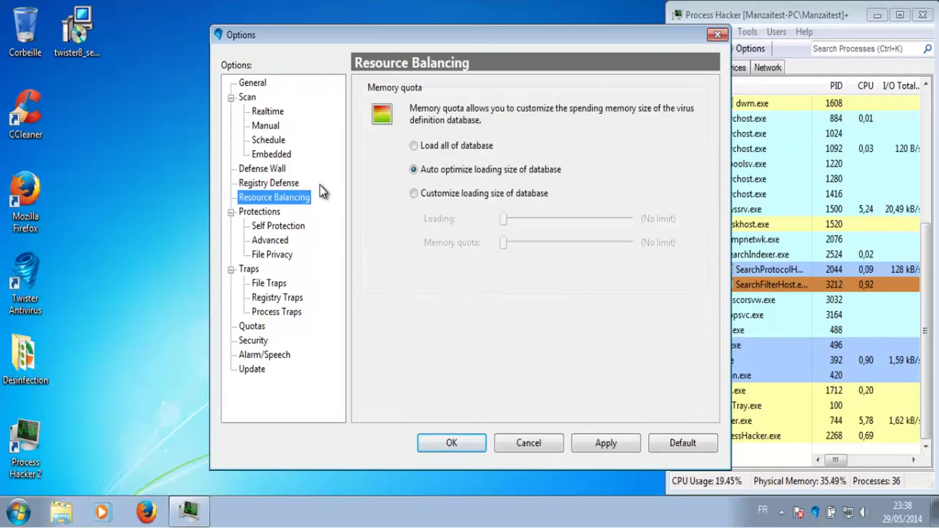
click(275, 213)
click(274, 224)
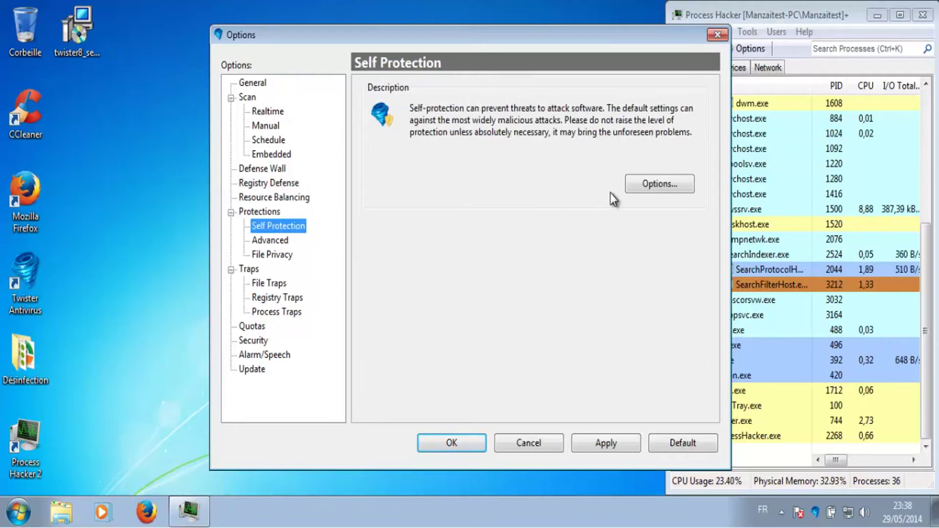
click(660, 186)
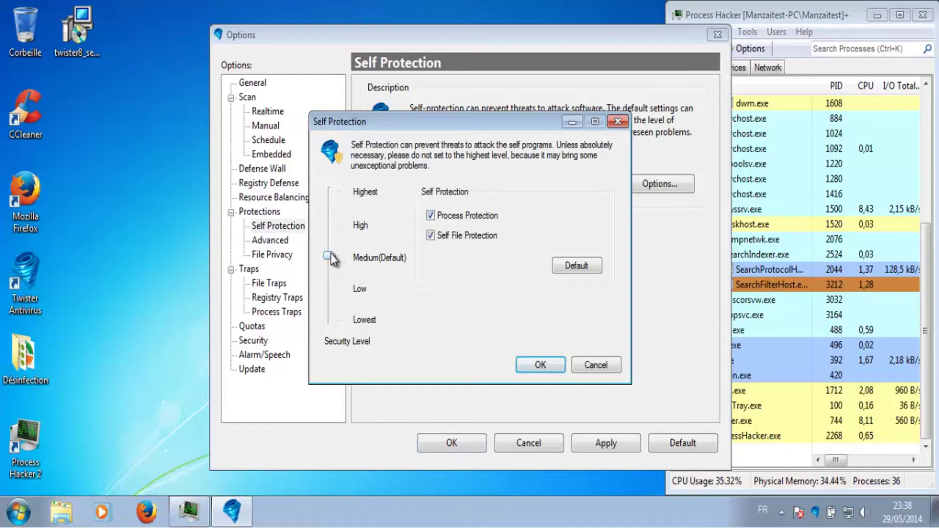
drag(329, 222, 331, 189)
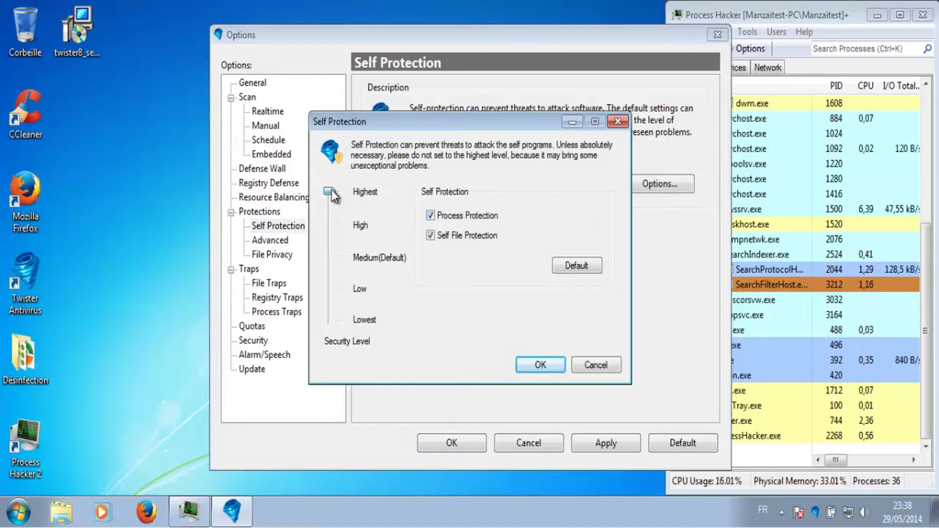
click(539, 362)
Step: Enable Buffer Overflow Protection in the advanced protection's System Shields and confirm it
click(274, 241)
click(656, 183)
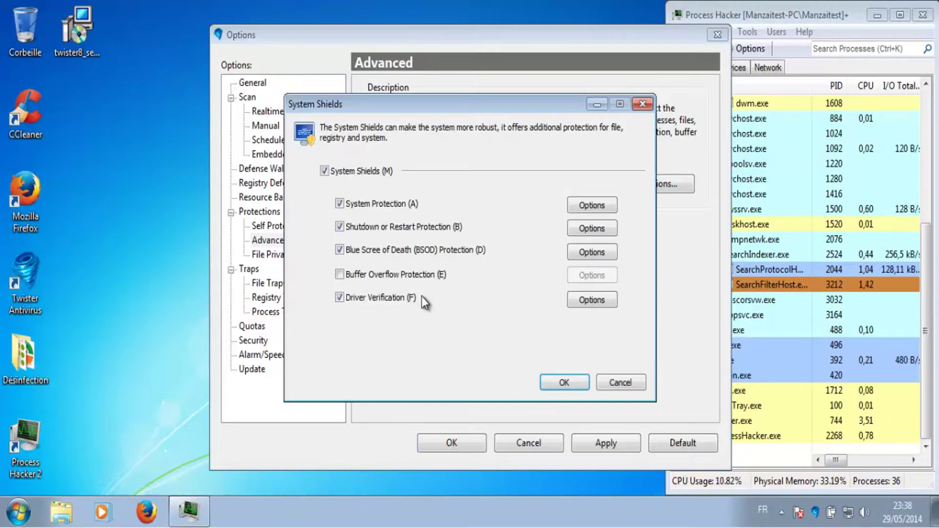
click(391, 274)
click(553, 383)
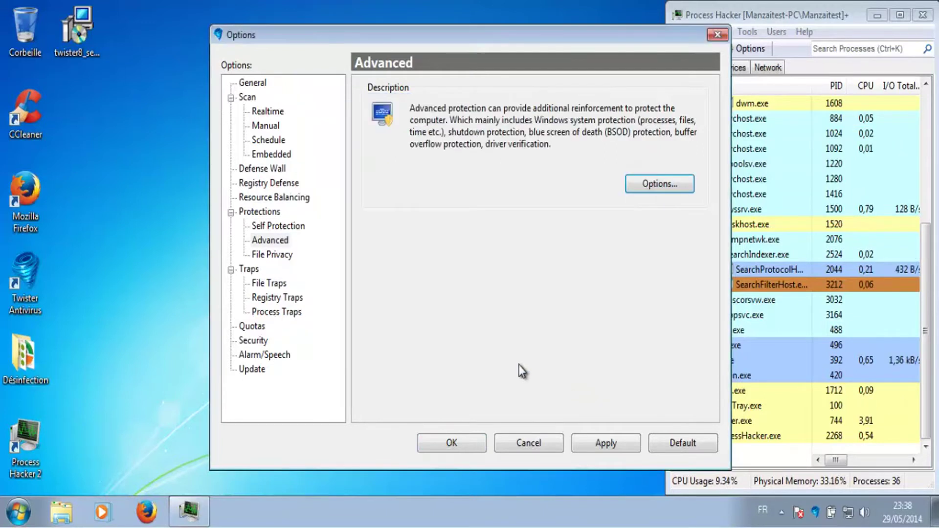
Step: Examine the File Privacy, Registry Traps, Process Traps, Quotas, Security and Alarm/Speech options
click(278, 255)
click(662, 186)
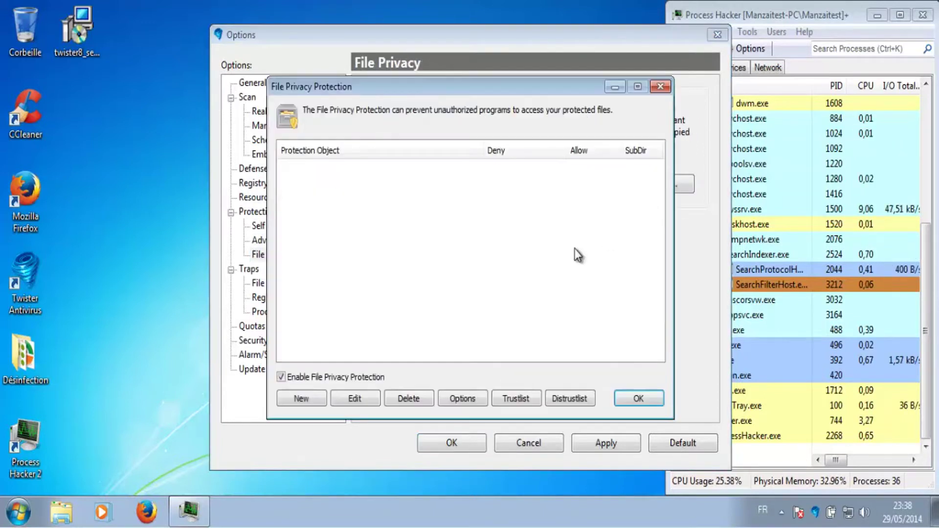
click(639, 399)
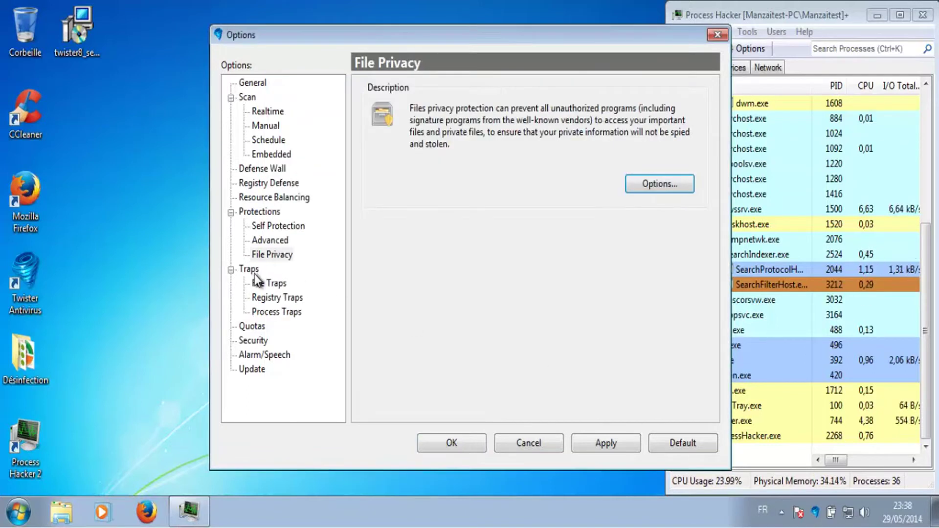
click(276, 298)
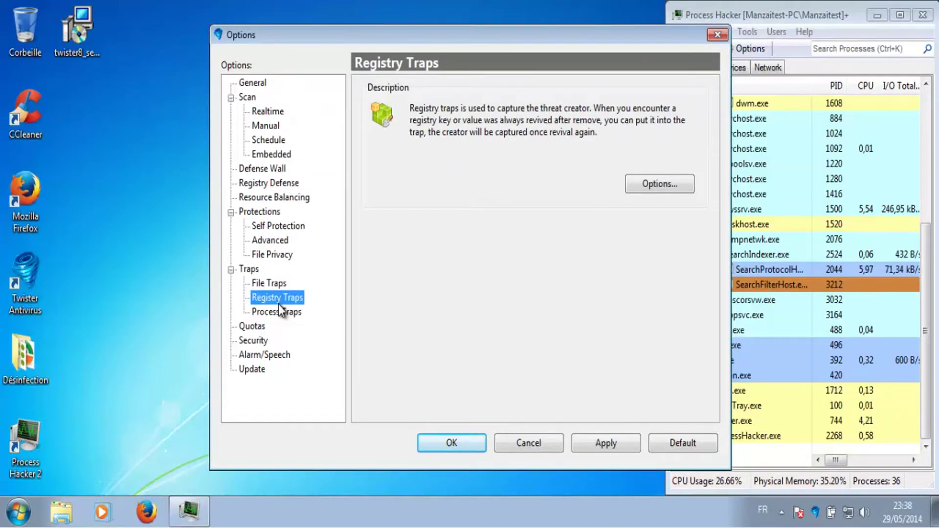
click(281, 312)
click(252, 326)
click(254, 339)
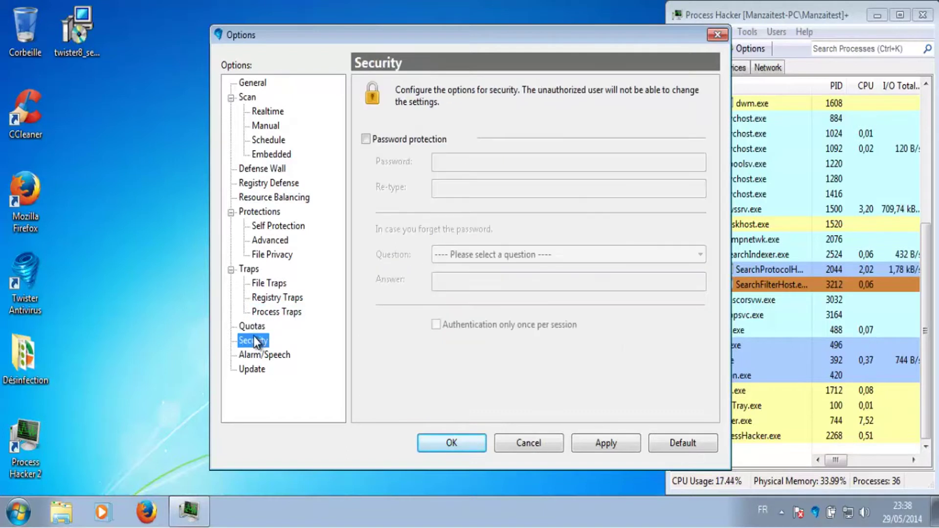
click(256, 354)
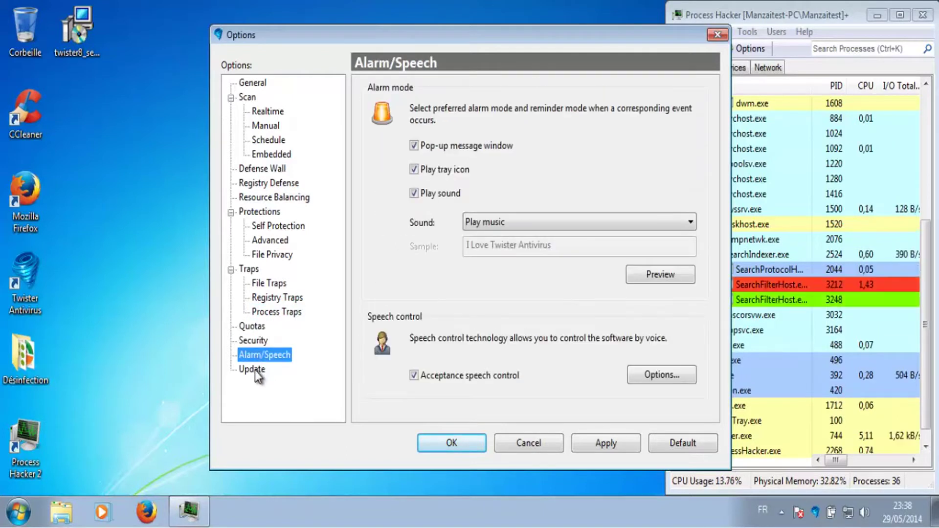
Step: View the Update options, and apply and confirm all changed antivirus options
click(255, 370)
click(604, 444)
click(465, 441)
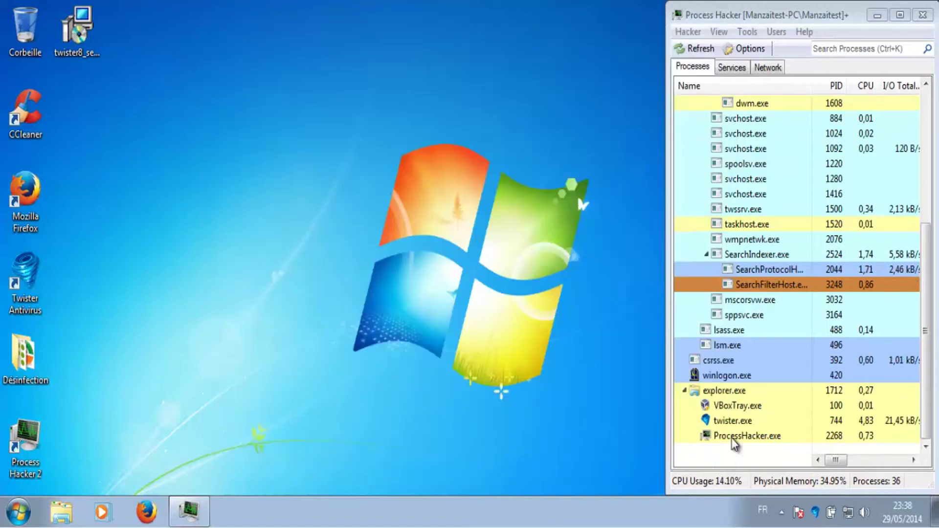
Step: Run the antivirus LiveUpdate, authorising Filseclab LiveUpdate to make changes, and close the updater
right_click(815, 513)
click(804, 477)
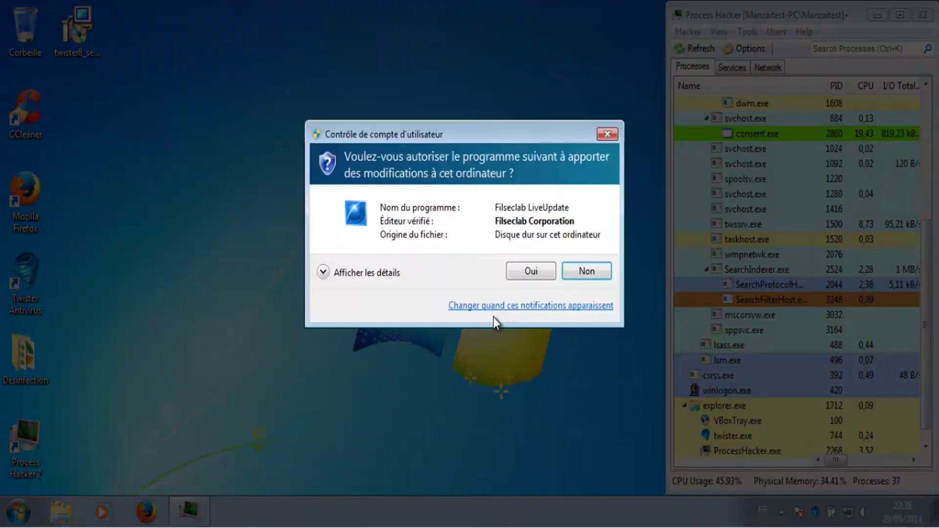
click(519, 272)
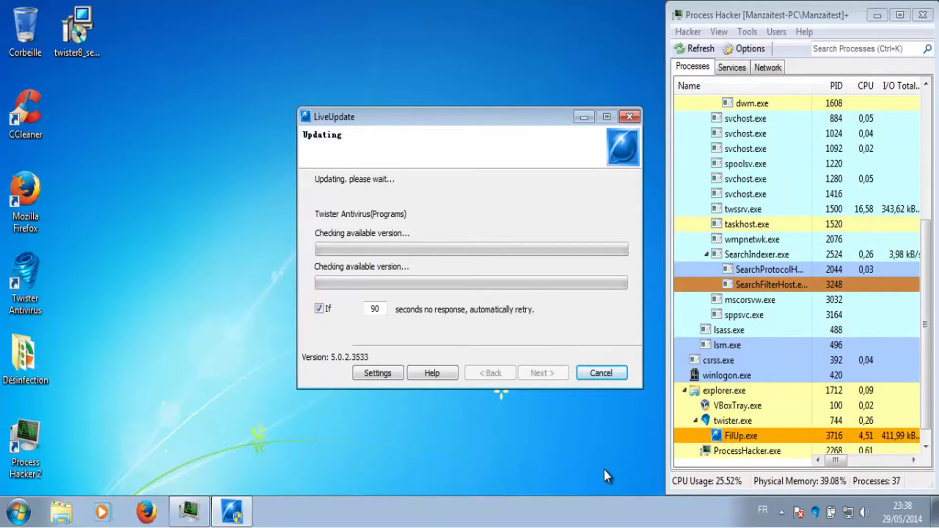
drag(521, 189, 594, 222)
click(560, 372)
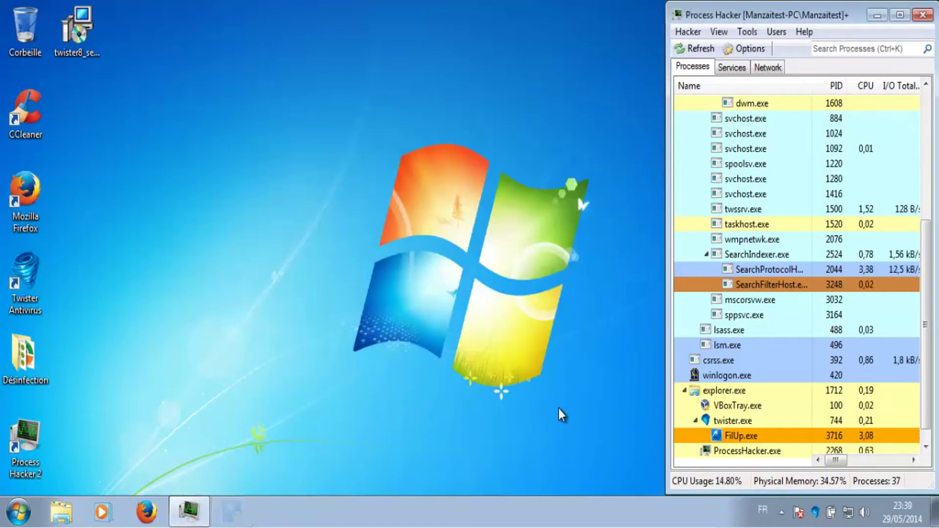
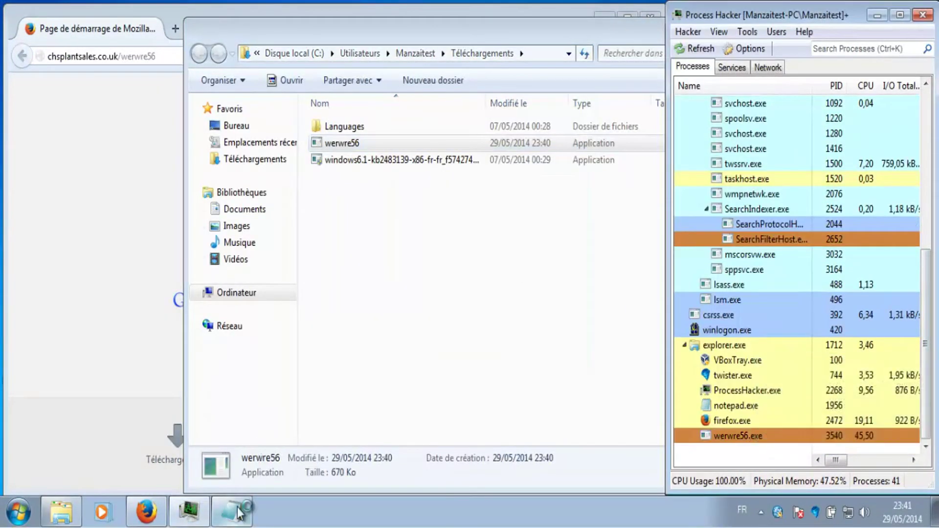
Step: Take the second address from the URL list in Notepad and download Flash_Player_12.5.exe in Firefox
click(238, 512)
drag(109, 156, 310, 156)
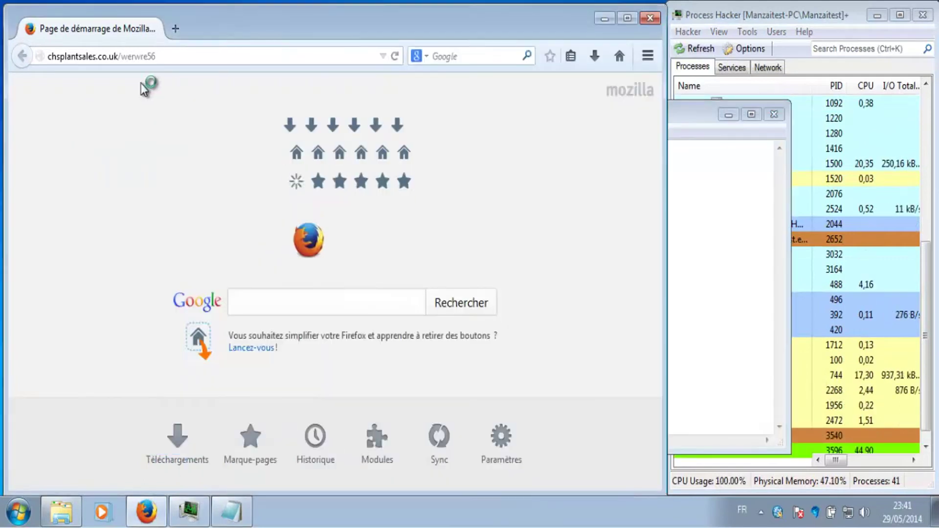
click(371, 241)
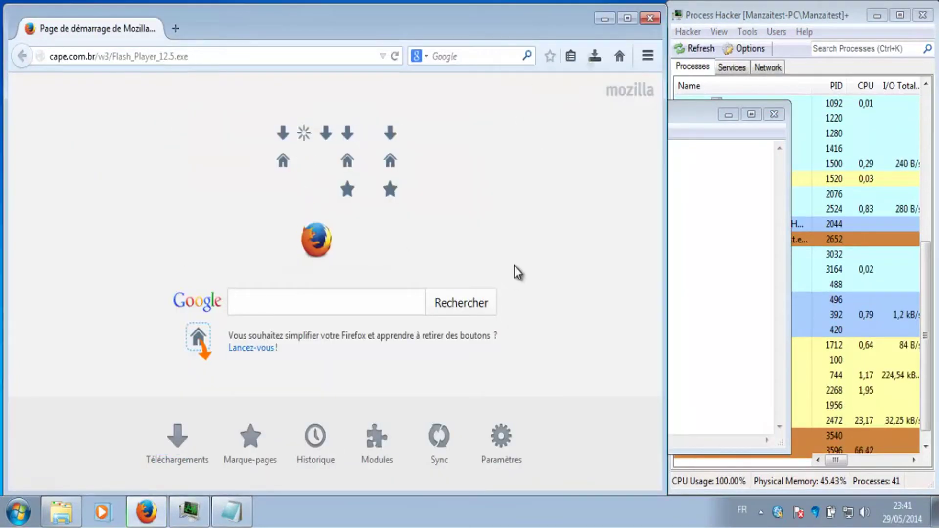
Step: Clean the reported threat and run the downloaded Flash_Player_12.5.exe
click(756, 463)
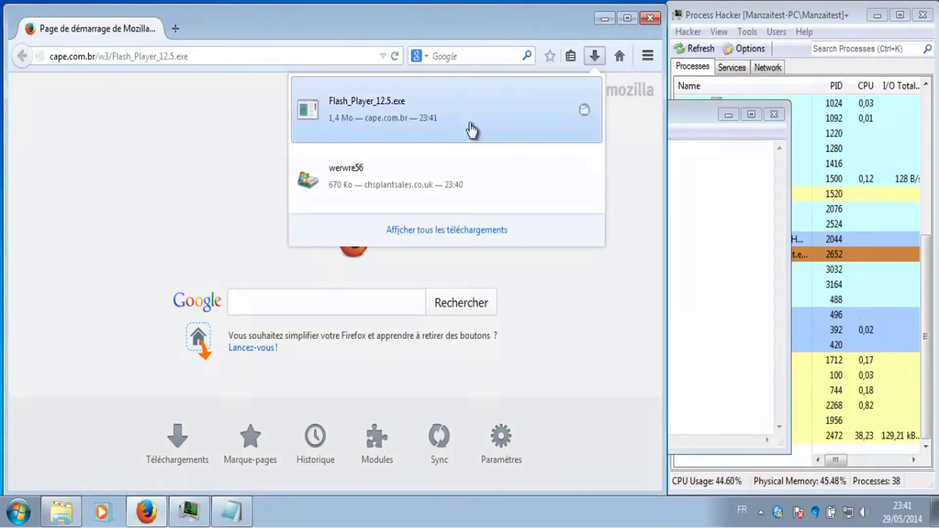
click(469, 130)
click(450, 320)
Step: Mark the Flash_Player_12.5.exe line with x in the URL list and download ng.exe from the third address in Firefox
click(231, 513)
click(110, 156)
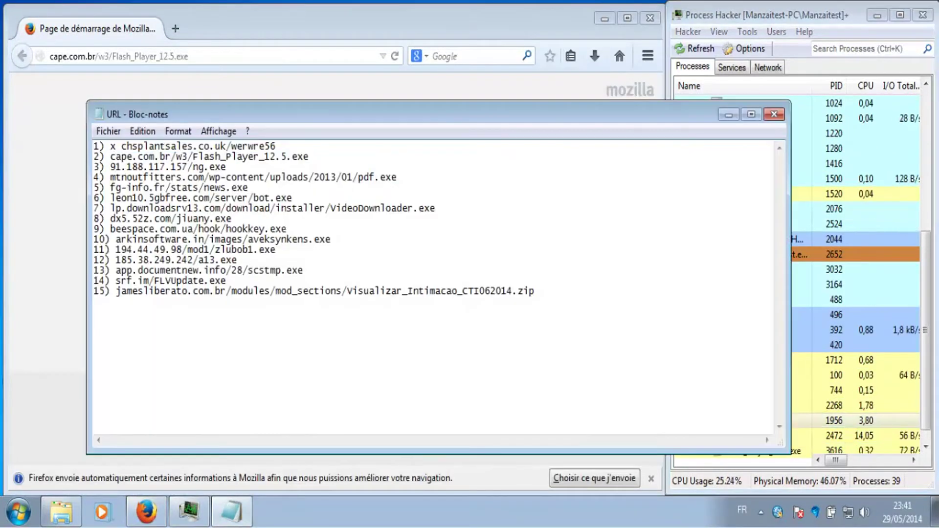
drag(164, 170, 110, 167)
key(ctrl+c)
click(147, 56)
key(ctrl+v)
key(Return)
click(372, 243)
Step: Run the downloaded ng.exe from the Firefox downloads
click(594, 56)
click(543, 92)
click(505, 267)
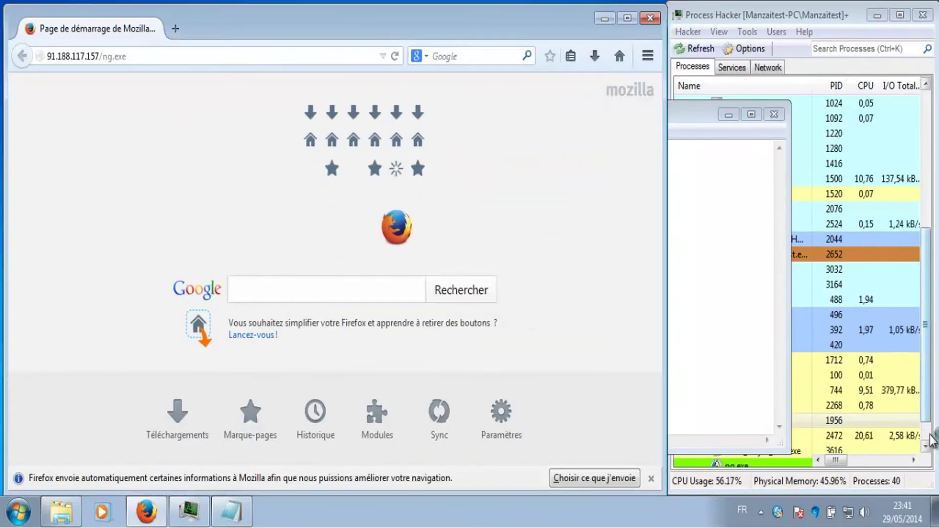
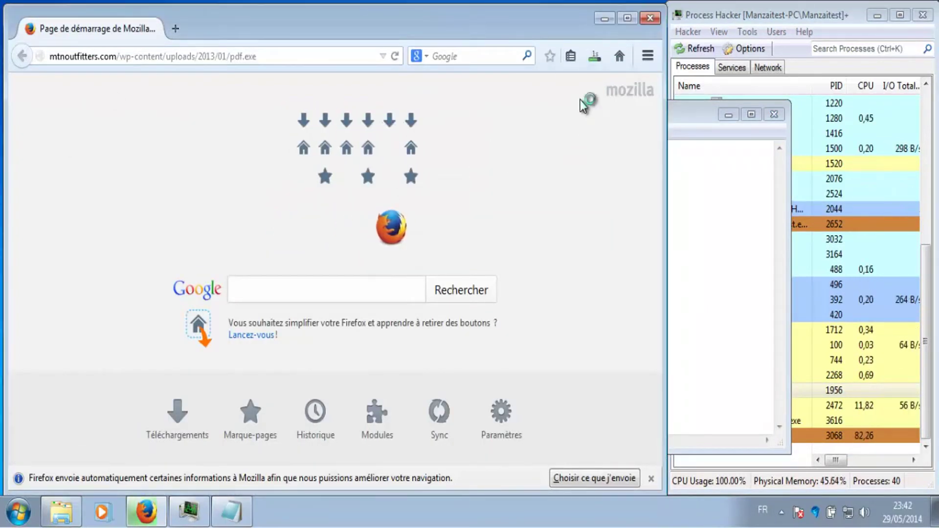
Step: Clean the reported threats and mark the ng.exe and pdf.exe lines with v in the URL list
click(753, 464)
click(766, 463)
click(231, 512)
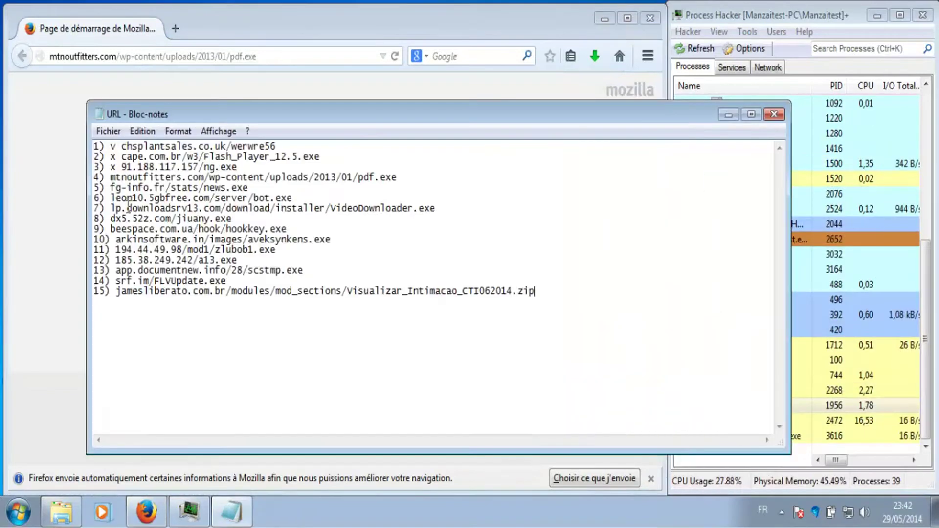
click(111, 178)
text(v)
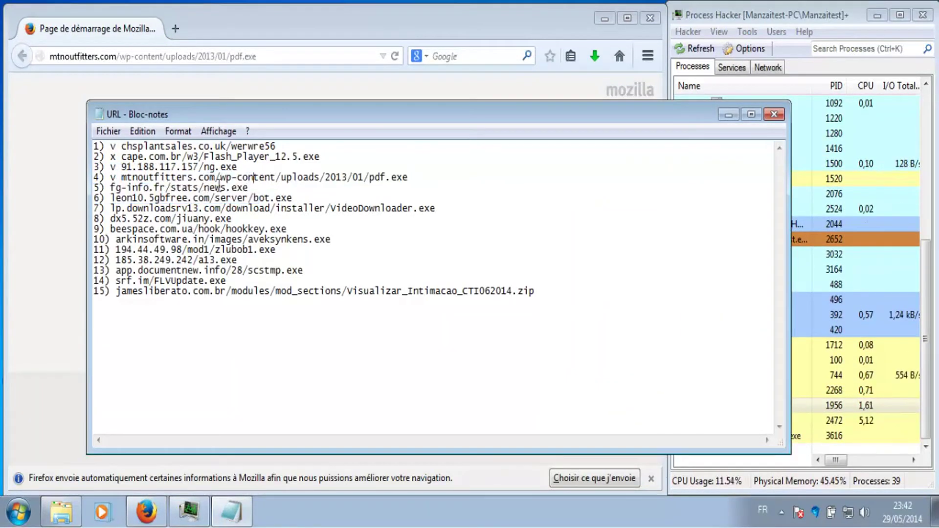
Step: Download and run news.exe from the fifth listed address in Firefox, viewing its process in Process Hacker
key(ctrl+c)
click(122, 55)
key(ctrl+v)
key(Return)
click(372, 241)
click(810, 443)
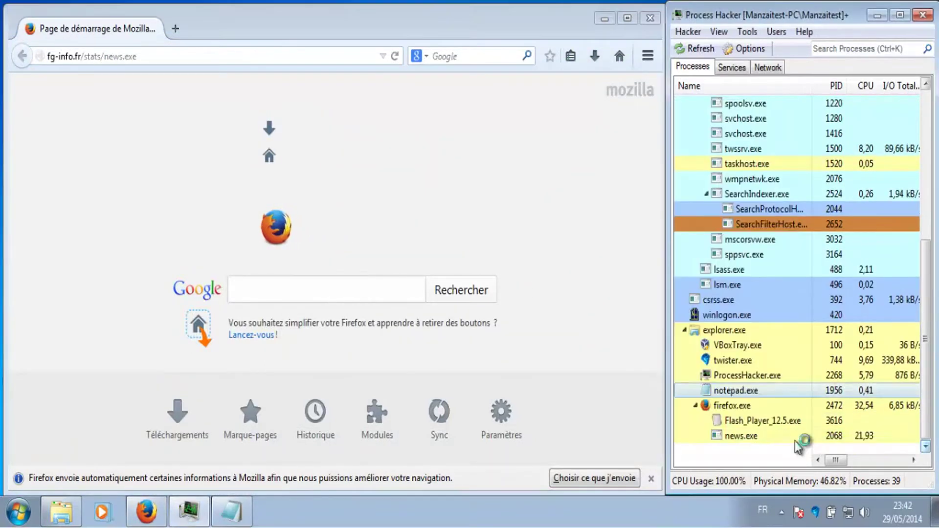
Step: Clean the threat reported for news.exe and mark its line with v in the URL list
click(232, 504)
click(762, 459)
click(111, 188)
text(v)
Step: Copy the sixth address, leon10.5gbfree.com/server/bot.exe, from the URL list and load it in Firefox
drag(292, 198, 110, 198)
click(355, 271)
right_click(227, 196)
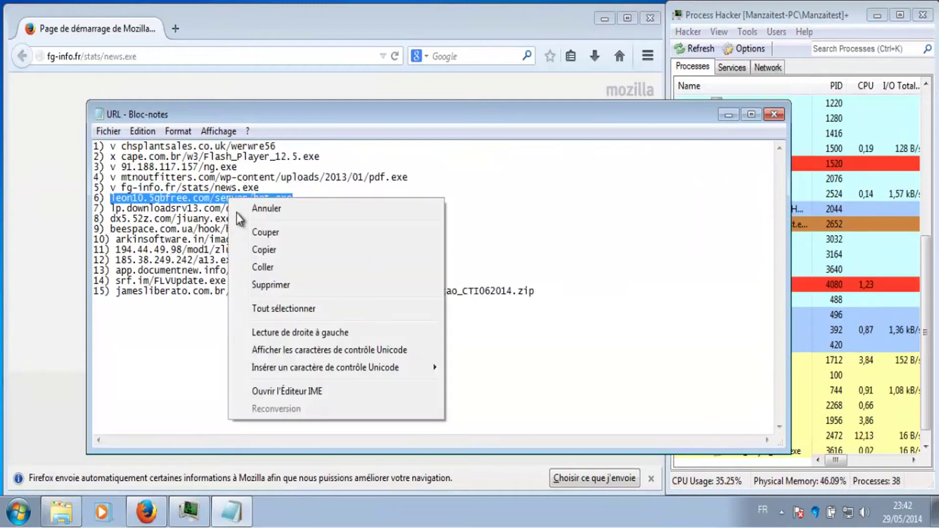
click(264, 248)
click(163, 72)
click(176, 58)
key(ctrl+v)
key(Return)
Step: Clean the suspicious Flash_Player_12.5.exe and download VideoDownloader.exe from the seventh listed address in Firefox
click(706, 265)
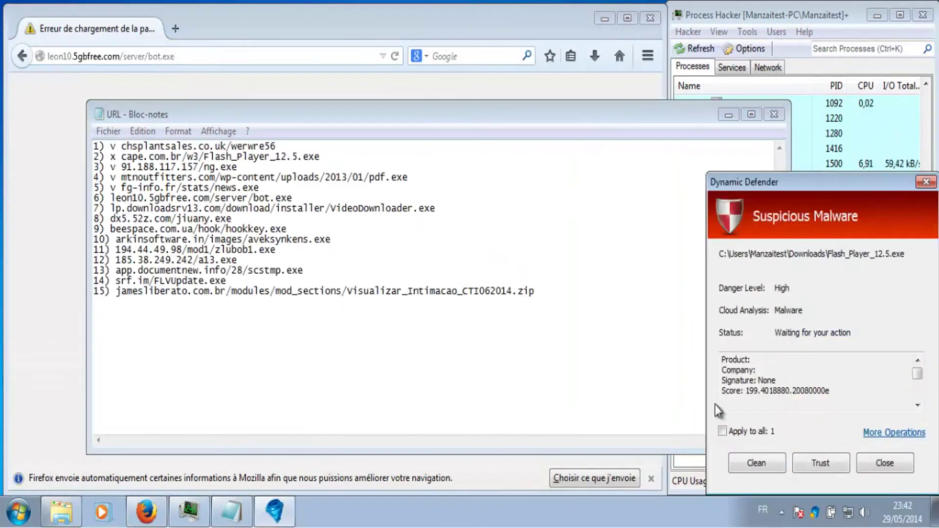
click(756, 462)
drag(459, 211, 110, 208)
key(ctrl+c)
click(166, 56)
key(ctrl+v)
key(Return)
click(368, 243)
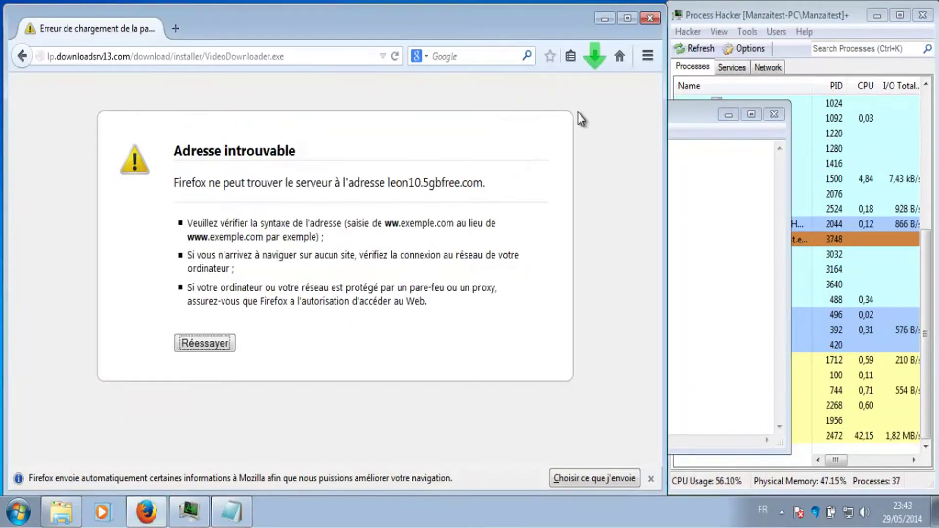
Step: Run the downloaded VideoDownloader.exe and mark its line with x in the URL list
click(520, 109)
click(508, 268)
click(713, 305)
click(111, 208)
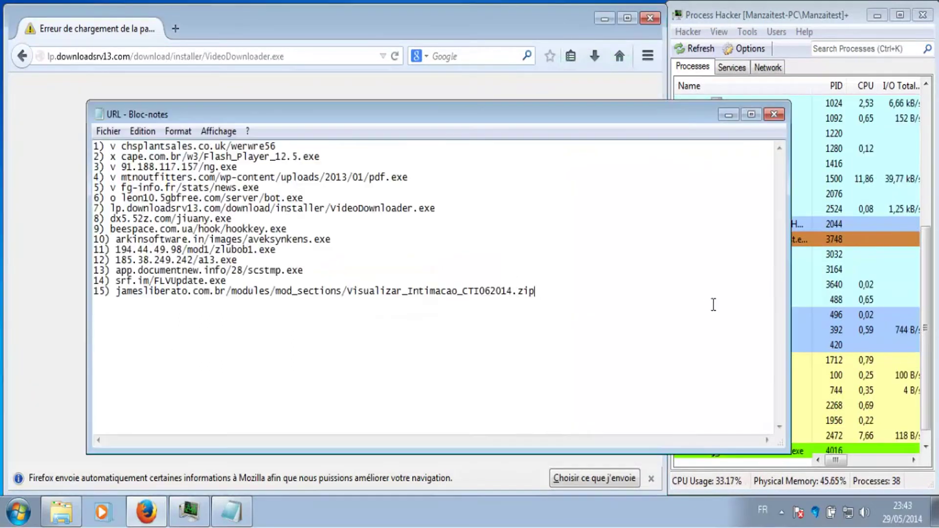
text(x)
Step: Copy the eighth address, dx5.52z.com/jiuany.exe, from the URL list and download the file in Firefox
key(ctrl+c)
click(83, 203)
click(176, 56)
key(ctrl+v)
key(Return)
click(373, 243)
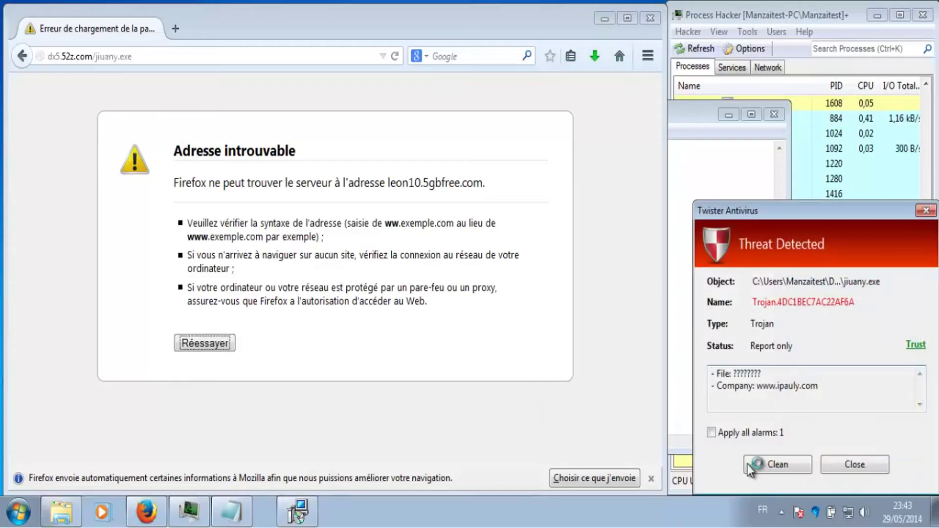
Step: Clean the threat detected in jiuany.exe and mark its line with v in the URL list
click(777, 463)
click(694, 421)
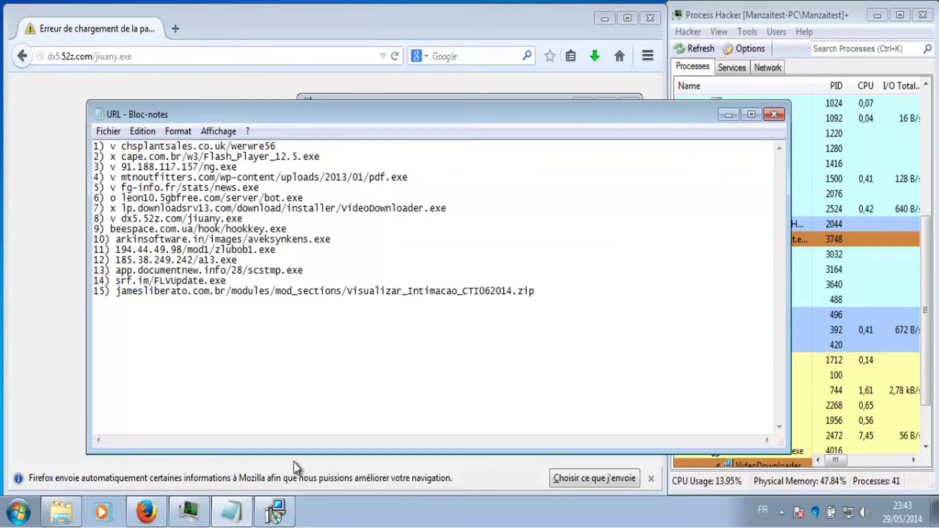
Step: Copy the ninth address, beespace.com.ua/hook/hookkey.exe, from the URL list and download the file in Firefox
click(194, 290)
drag(116, 230, 111, 229)
key(ctrl+c)
click(167, 95)
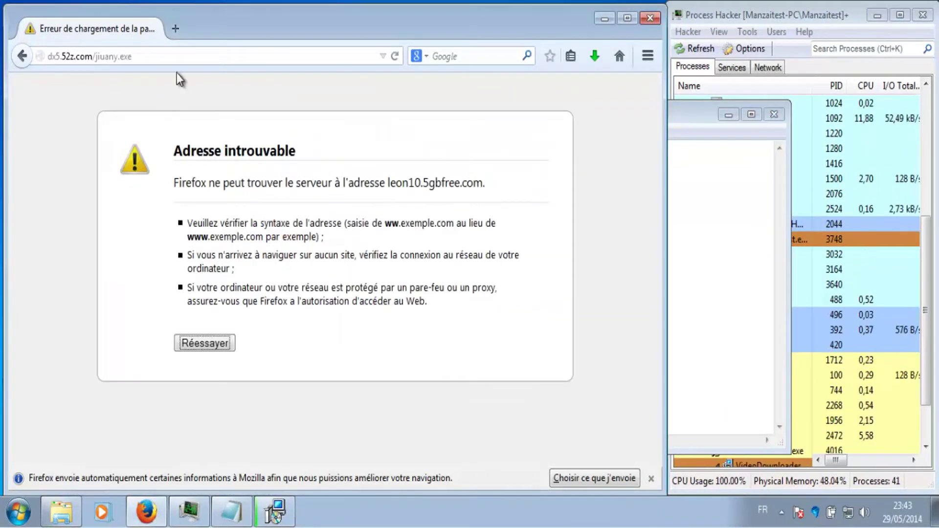
click(183, 56)
key(ctrl+v)
key(Return)
click(373, 243)
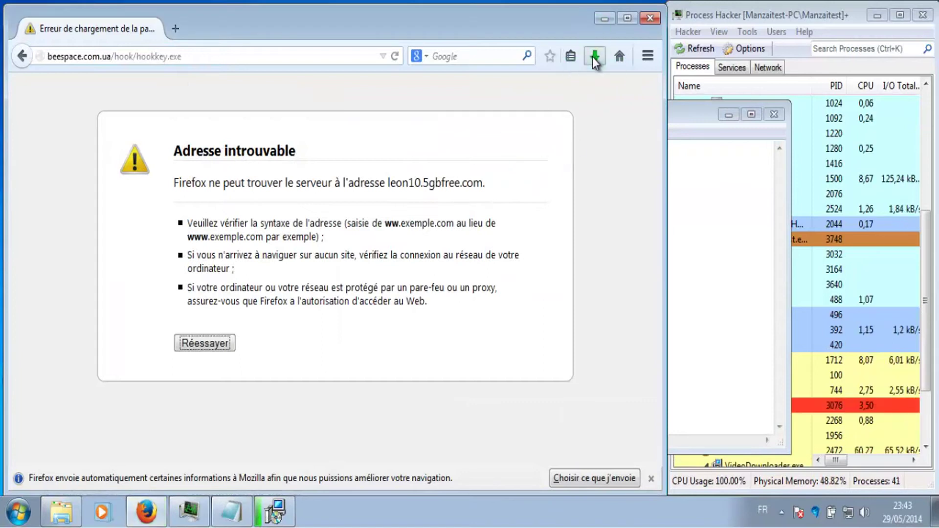
Step: Run hookkey.exe, clean it as suspicious malware and mark its line with v in the URL list
click(537, 320)
click(753, 447)
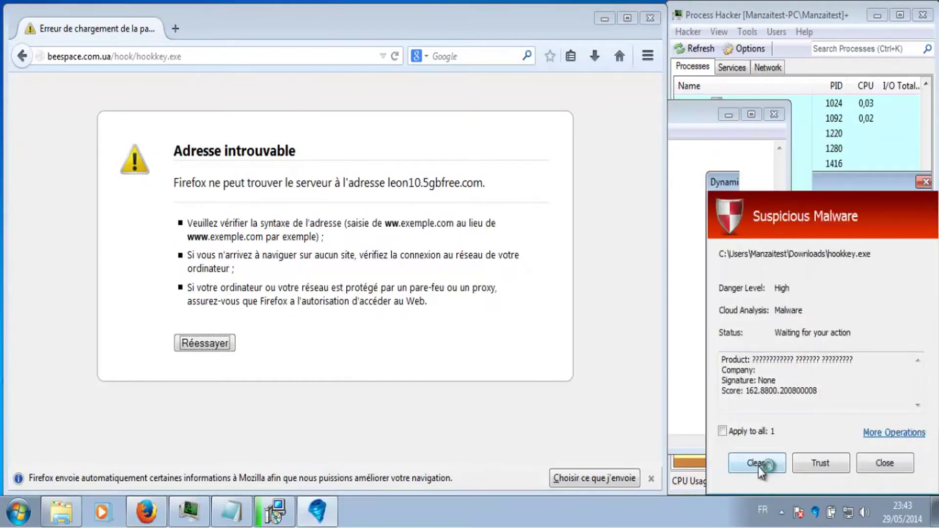
click(757, 462)
click(231, 511)
click(112, 234)
Step: Download and run aveksynkens.exe from the tenth listed address and clean it as a dangerous process
drag(346, 241, 114, 239)
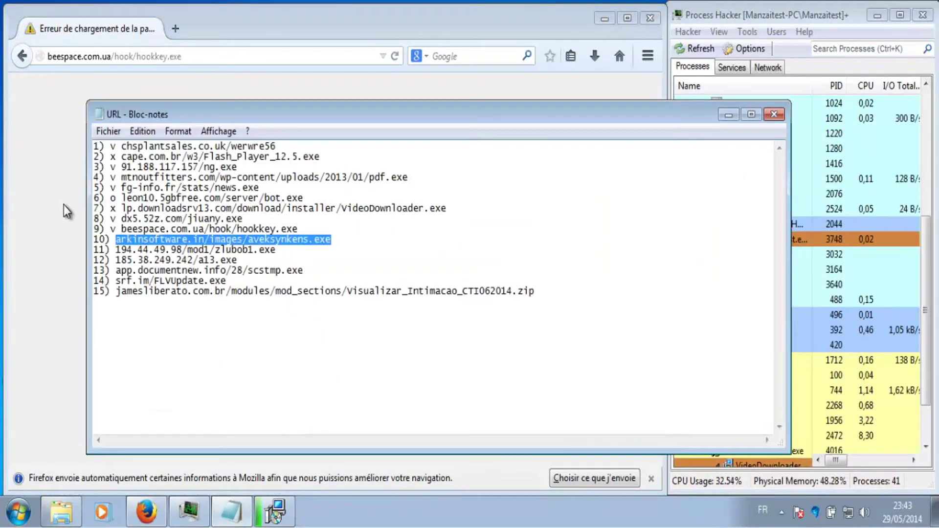
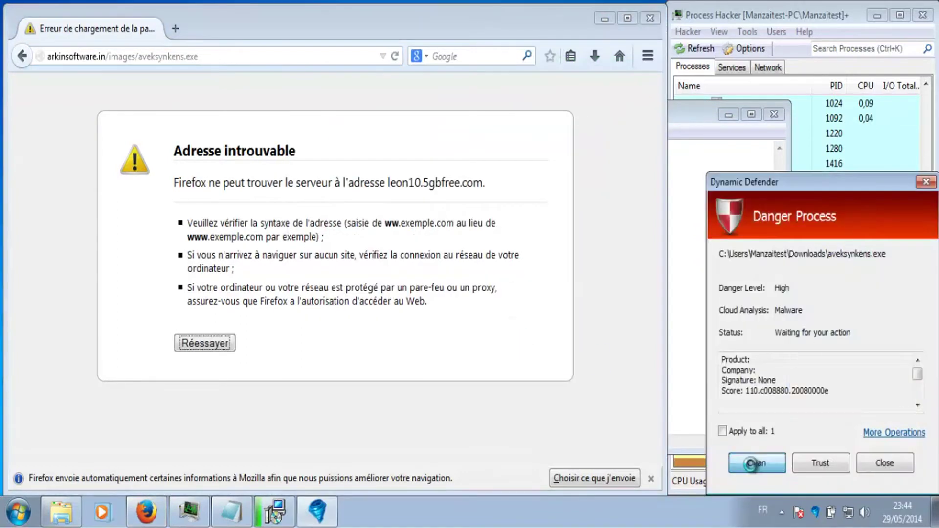
click(757, 462)
Step: Download zlubob1.exe from the eleventh address, 194.44.49.98/mod1/zlubob1.exe, in Firefox
click(168, 56)
text(194.44.49.98/mod1/zlubob1.exe)
key(Return)
click(368, 241)
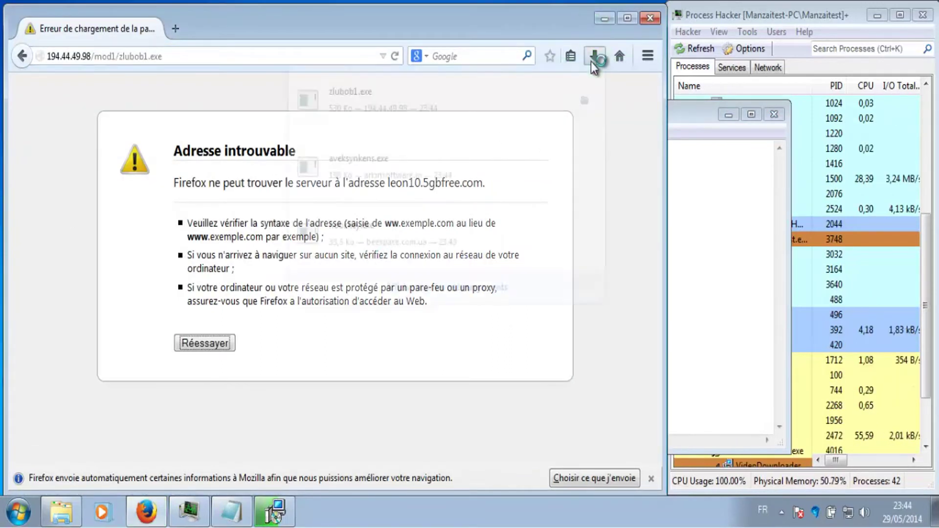
Step: Check the running processes in Process Hacker and mark the zlubob1.exe line with x in the URL list
click(753, 434)
right_click(753, 435)
mouse_move(797, 293)
click(653, 379)
click(232, 511)
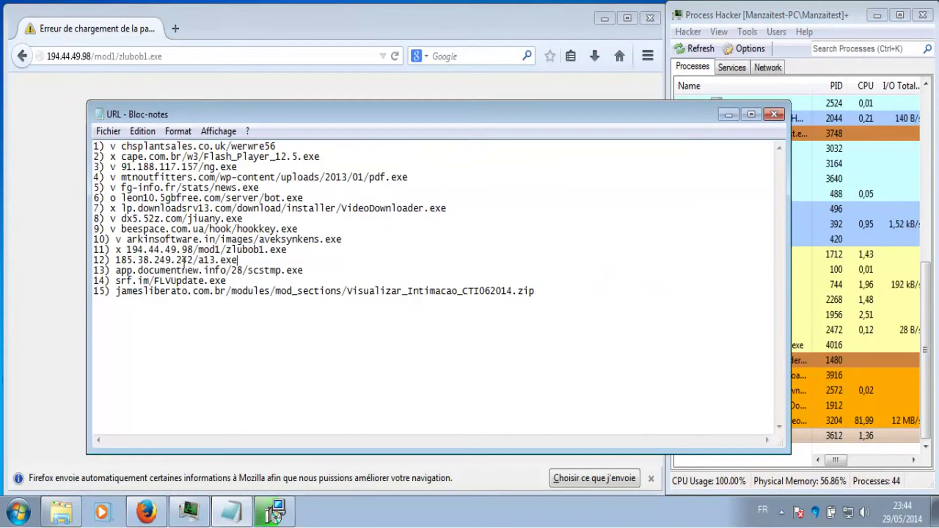
Step: Copy the twelfth address, 185.38.249.242/a13.exe, from the URL list and download the file in Firefox
key(ctrl+c)
click(72, 216)
click(152, 55)
key(ctrl+v)
key(Return)
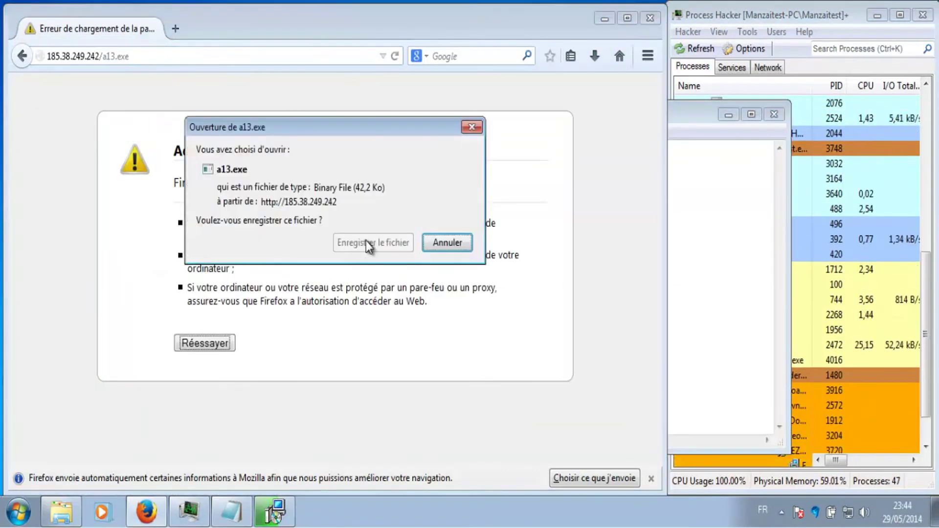
click(373, 243)
click(753, 459)
click(757, 406)
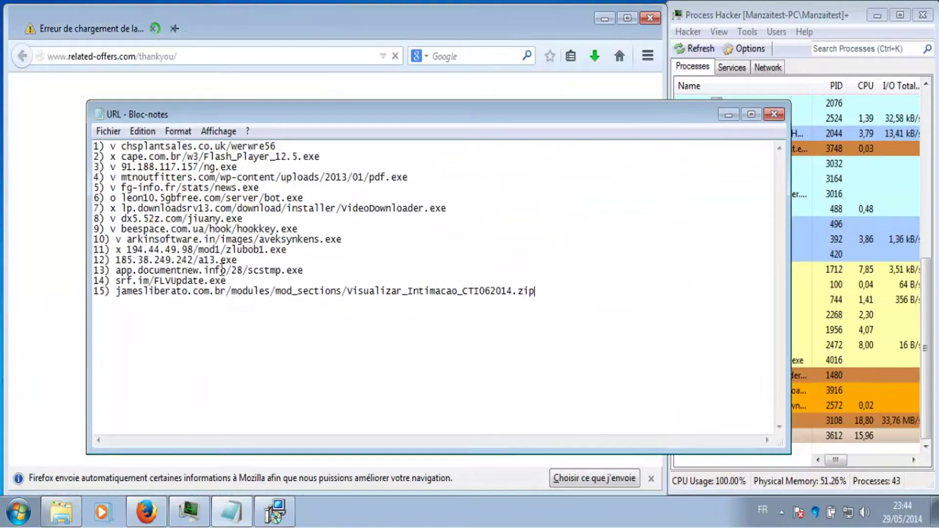
Step: Copy the thirteenth address, app.documentnew.info/28/scstmp.exe, from the URL list and download the file in Firefox
drag(116, 270, 302, 270)
key(ctrl+c)
click(234, 56)
key(ctrl+v)
key(Return)
click(373, 242)
Step: Run the downloaded scstmp.exe with permission to make changes and mark its line with x in the URL list
click(595, 56)
click(568, 84)
click(531, 279)
click(231, 512)
click(127, 270)
text(x)
Step: Copy the fourteenth address, srf.im/FLVUpdate.exe, from the URL list and download the file in Firefox
key(ctrl+c)
click(234, 56)
key(ctrl+v)
key(Return)
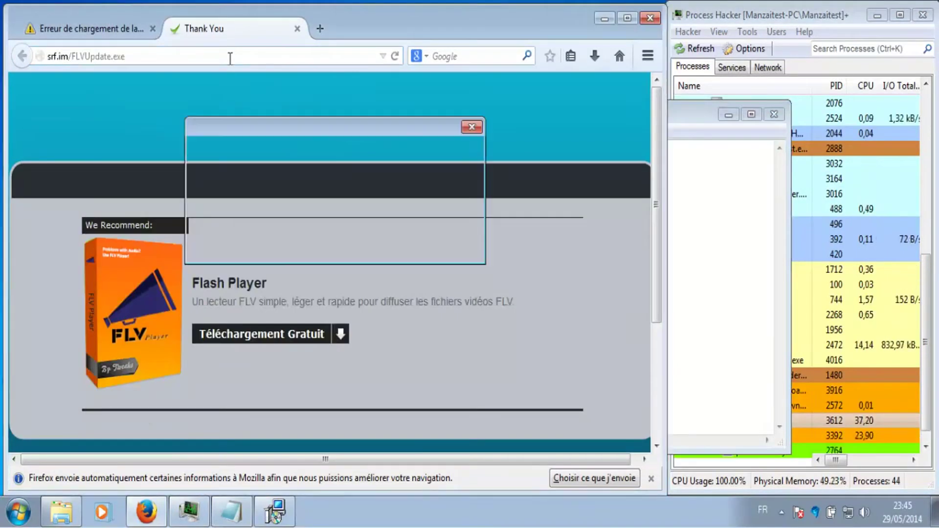
click(367, 242)
Step: Change the scstmp.exe mark to v, and run FLVUpdate.exe with changes allowed, marking its line with x
key(alt+Tab)
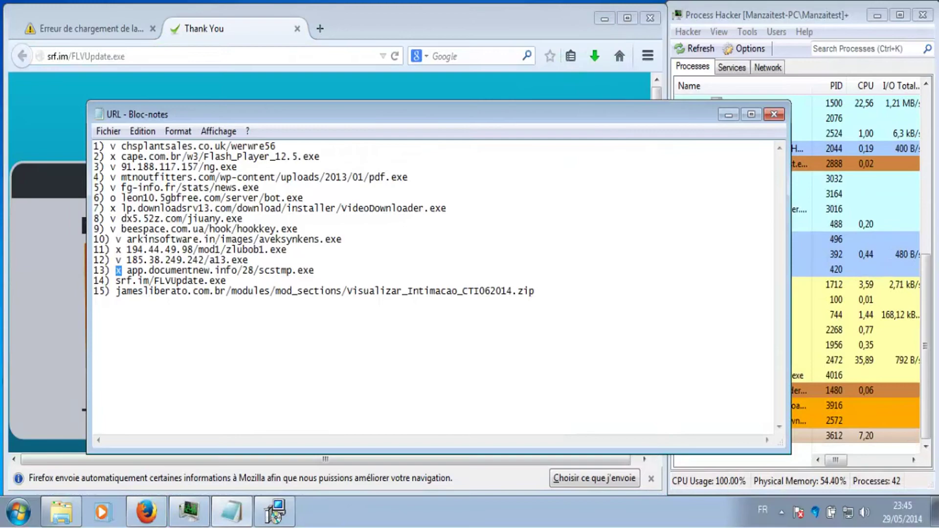
click(510, 37)
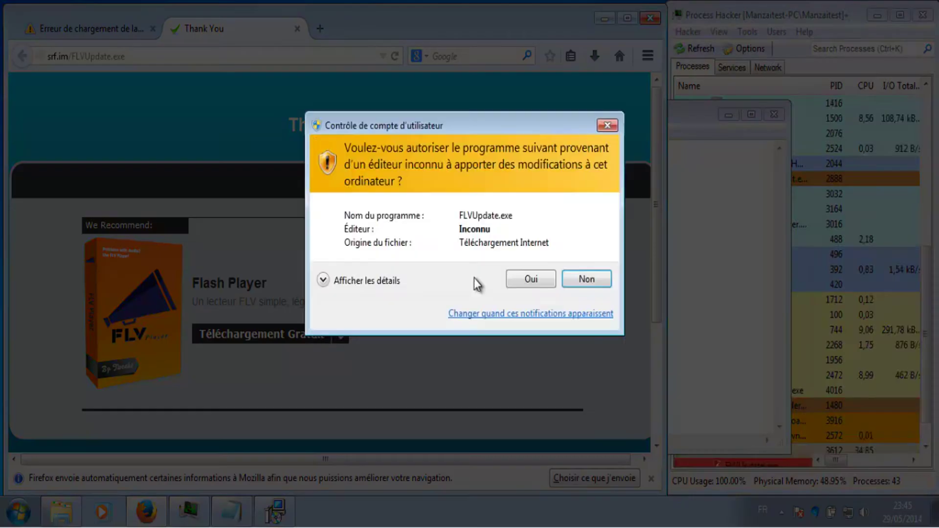
click(532, 278)
click(706, 360)
Step: Copy the fifteenth address, ending in Visualizar_Intimacao_CTI062014.zip, from the URL list and load it in Firefox
drag(535, 292, 116, 290)
key(ctrl+c)
click(199, 55)
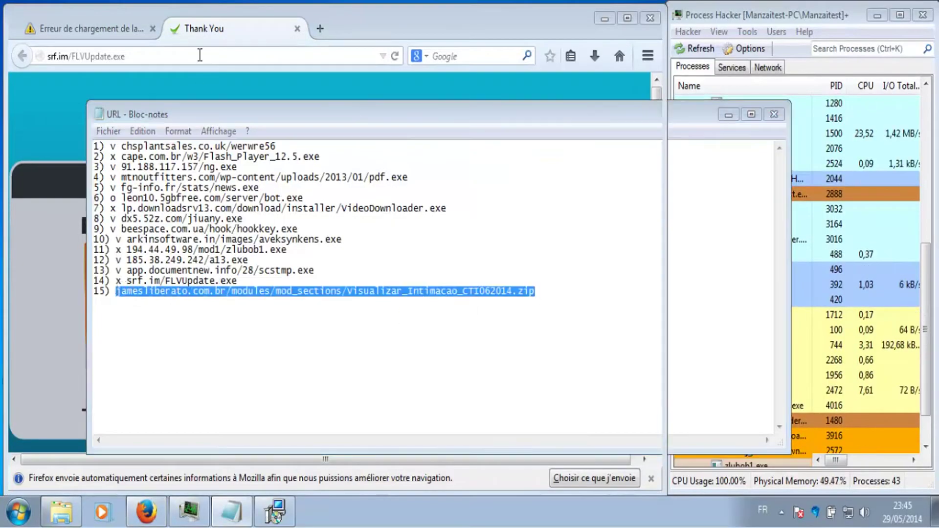
key(ctrl+v)
key(Return)
Step: Mark the fifteenth address with o in the URL list, put the list away and close Firefox
key(alt+Tab)
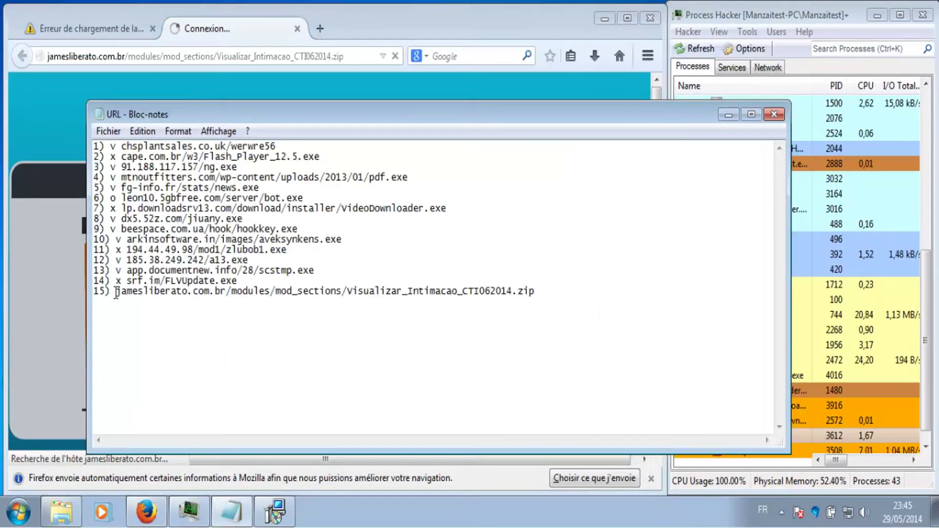
click(778, 464)
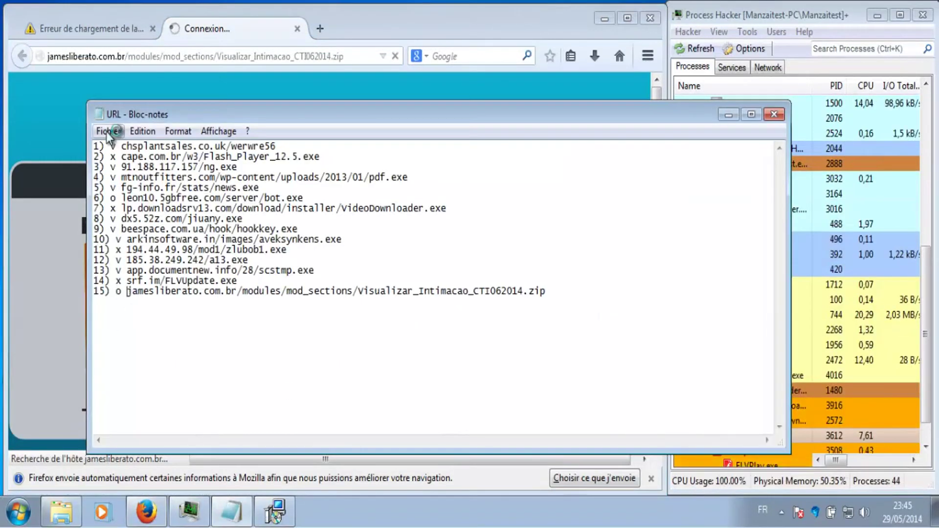
click(774, 114)
click(651, 19)
click(320, 288)
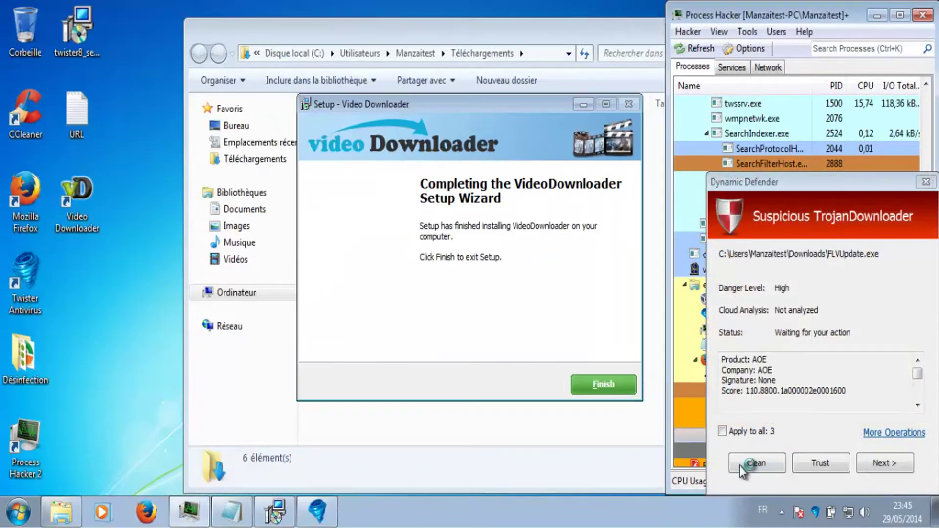
Step: Clean the pending Dynamic Defender threats, including FLVUpdate.exe and zlubob1.exe, and return to Notepad
click(748, 464)
click(761, 465)
click(765, 465)
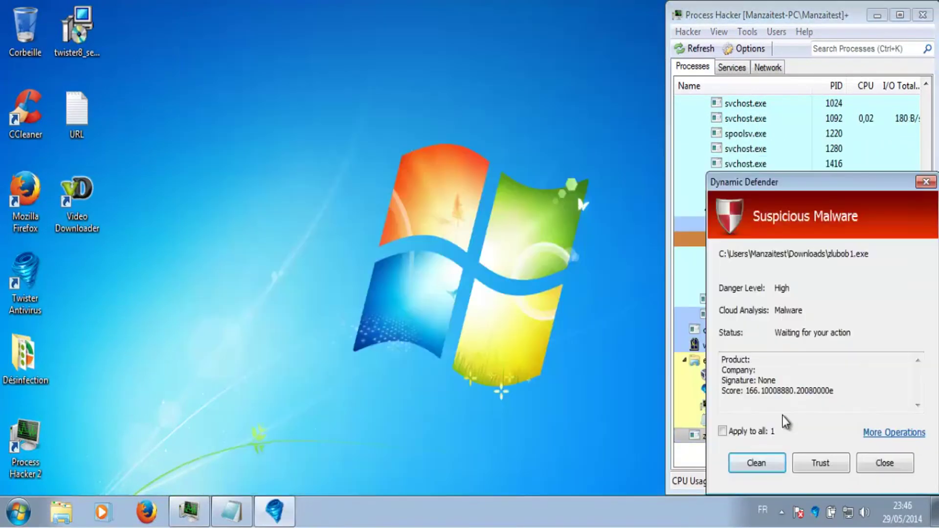
click(754, 462)
click(231, 511)
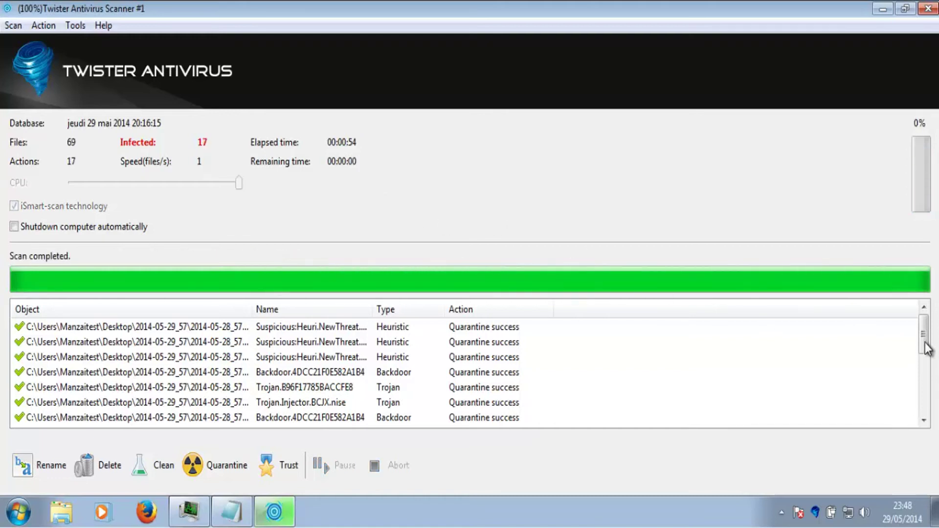
Step: Review the list of objects handled by the completed Twister scan and close the scanner
drag(926, 347, 934, 406)
scroll(936, 374, up, 4)
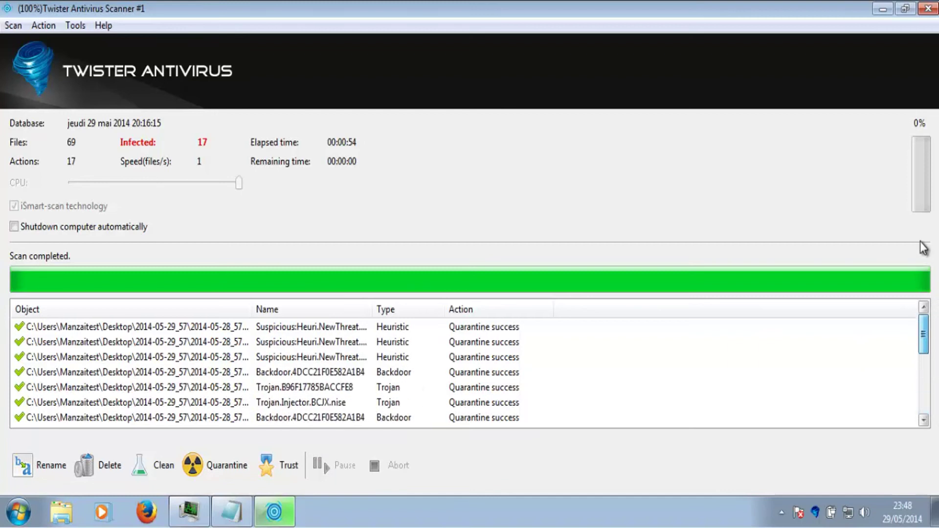
click(925, 9)
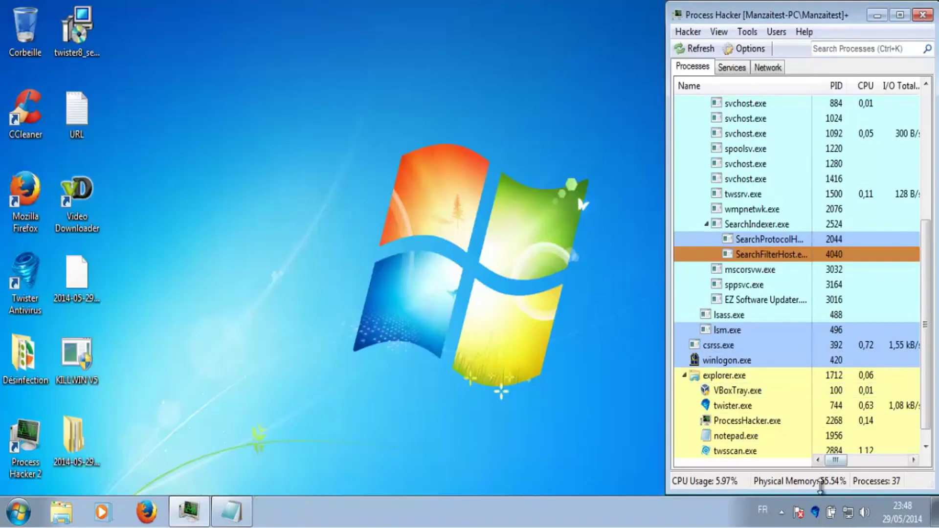
Step: Change the state of Twister's Realtime Anti-Virus protection
right_click(815, 511)
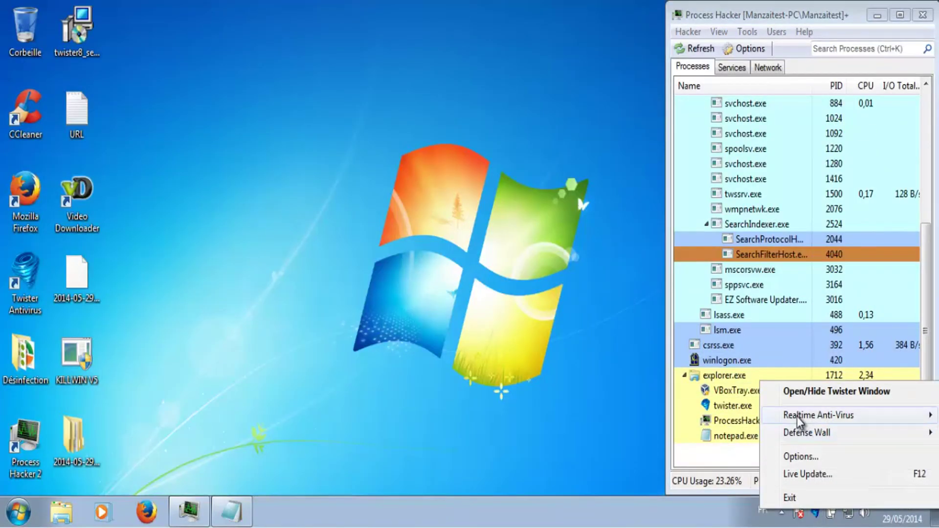
mouse_move(796, 417)
click(752, 418)
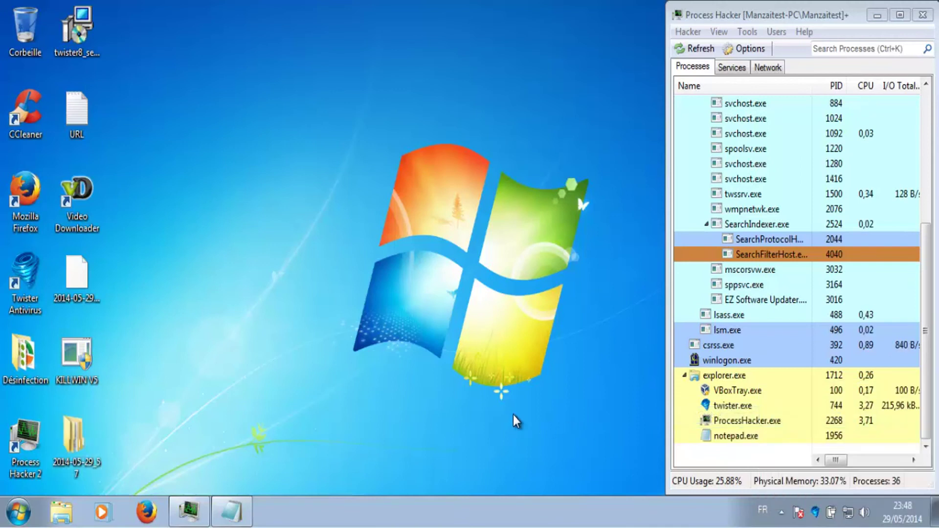
Step: Run KILLWIN V5 from the desktop, allow it to make changes and accept its offer to remove the virus
double_click(73, 378)
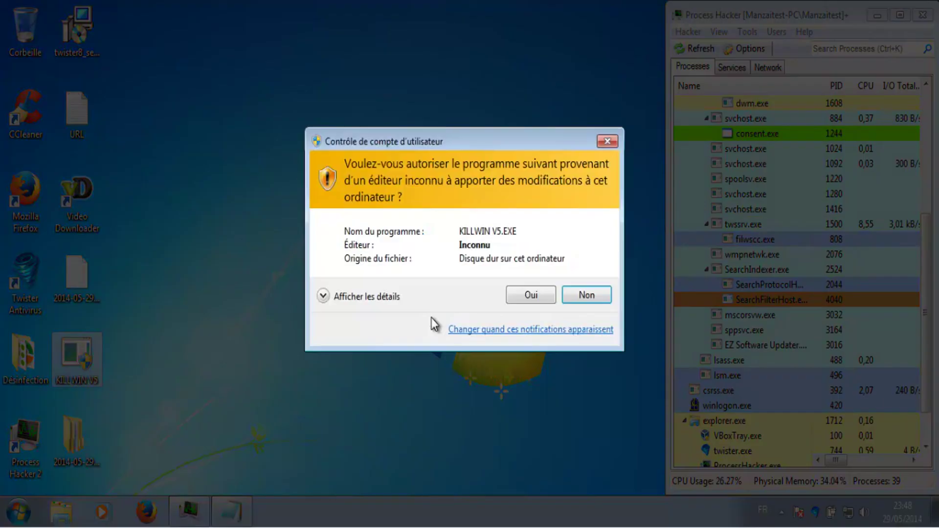
click(521, 296)
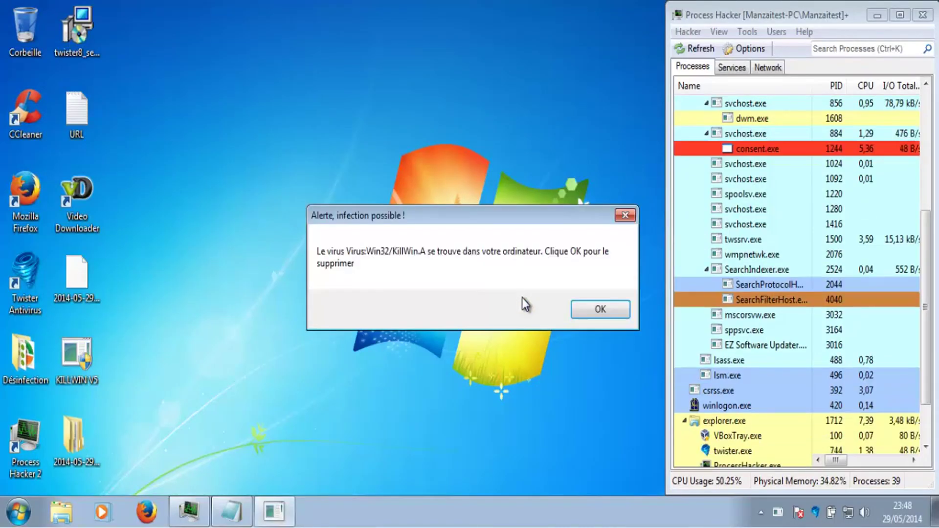
click(588, 311)
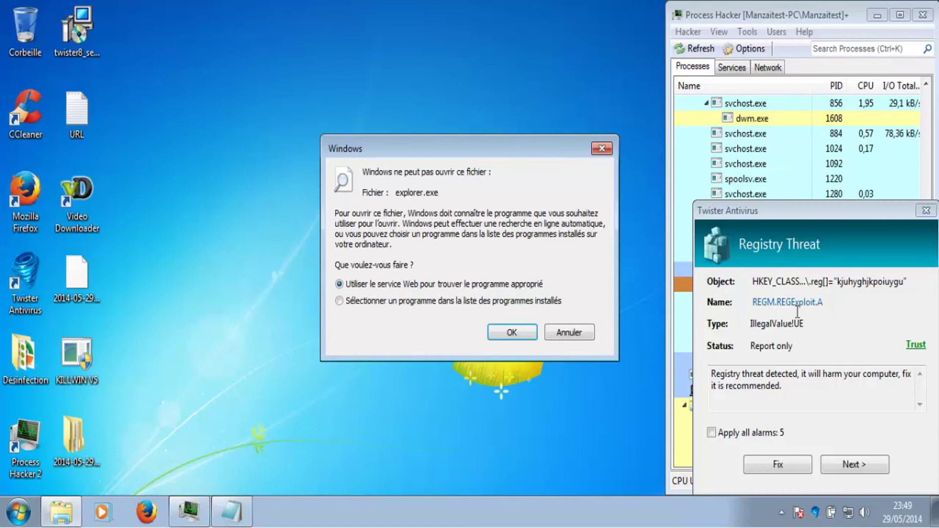
Step: Fix all the registry threats reported by Twister and cancel the Windows dialog about opening explorer.exe
click(781, 464)
click(781, 467)
click(781, 467)
click(782, 466)
click(781, 466)
click(781, 467)
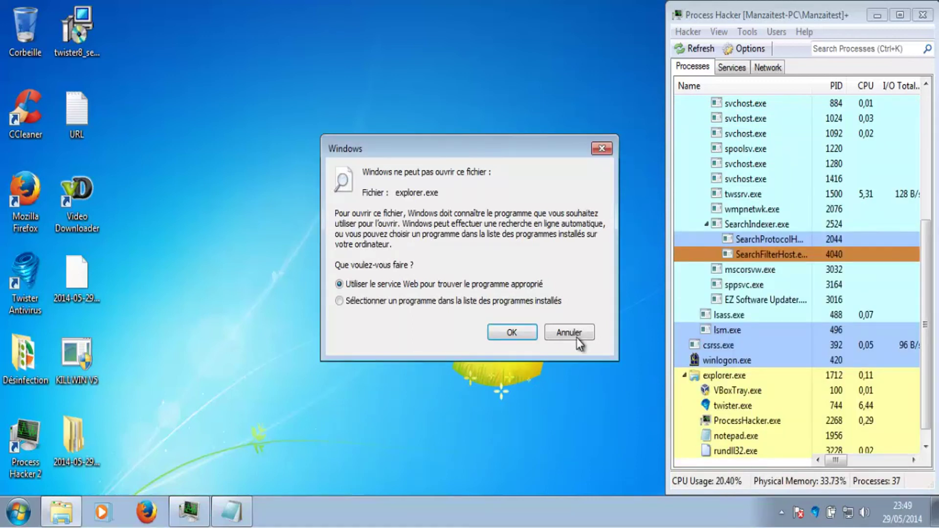
click(575, 337)
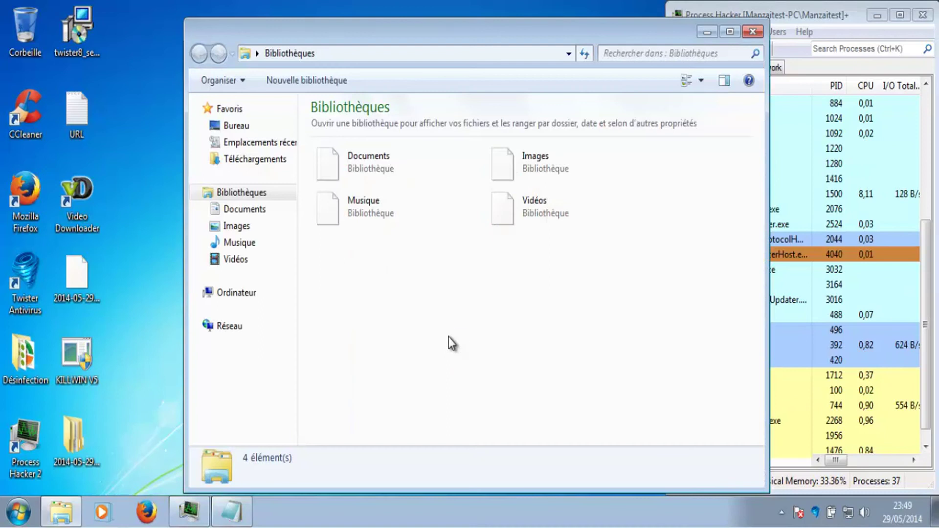
Step: Open the 2014-05-28_57 sample folder inside 2014-05-29_57, cleaning the detected KILLWIN V5.EXE, and place its window beside Process Hacker
click(753, 32)
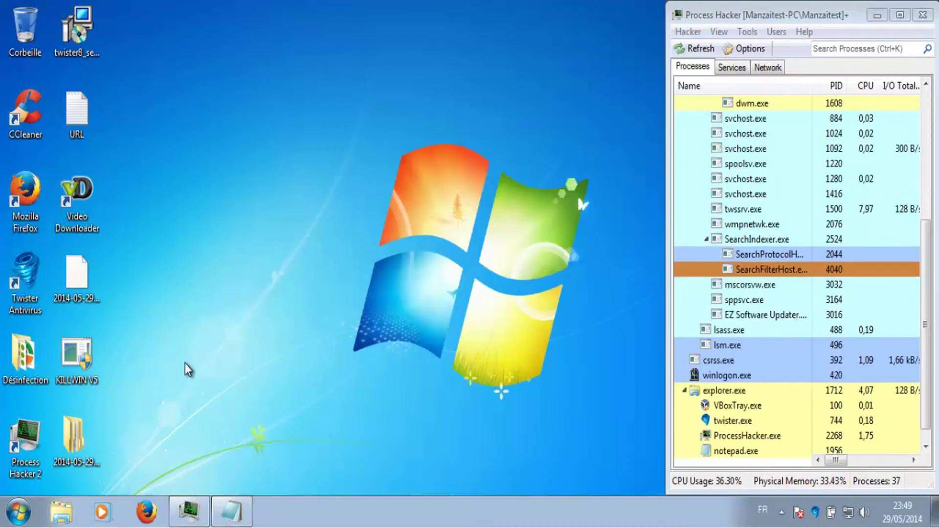
double_click(71, 435)
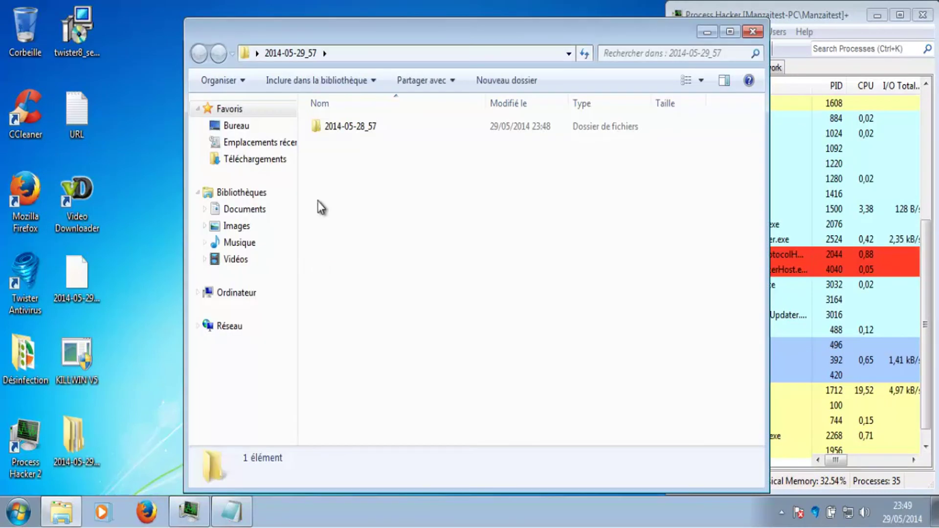
double_click(342, 127)
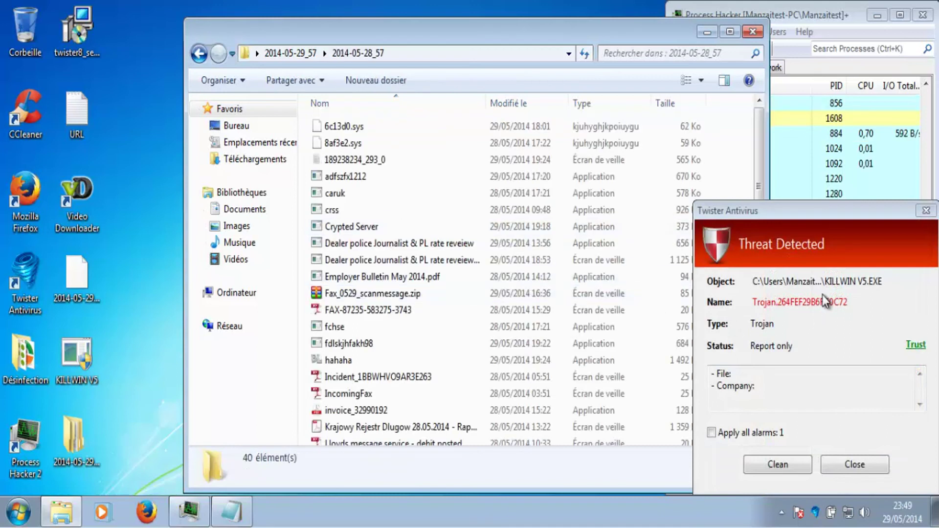
click(778, 464)
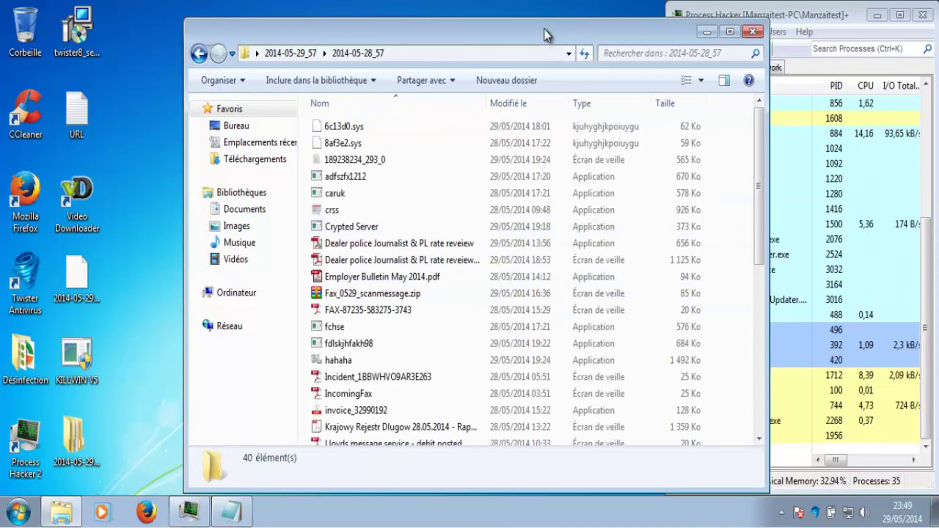
drag(506, 33, 381, 17)
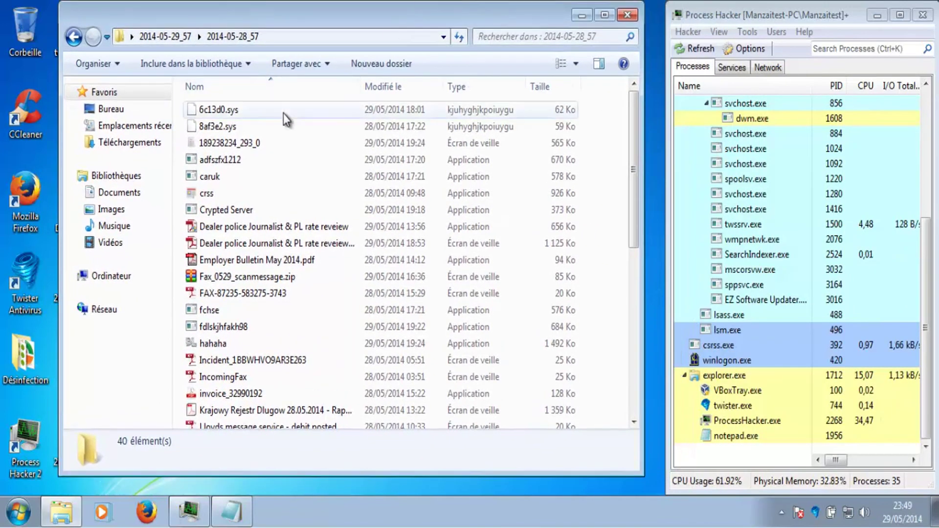
Step: Run the sample 189238234_293_0, allow Microsoft.exe to make changes and check the process list
double_click(254, 141)
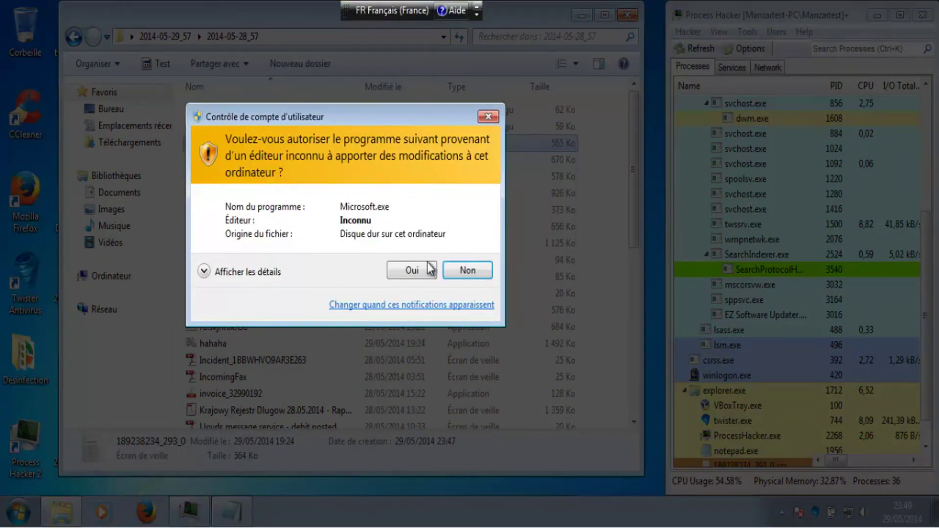
click(430, 270)
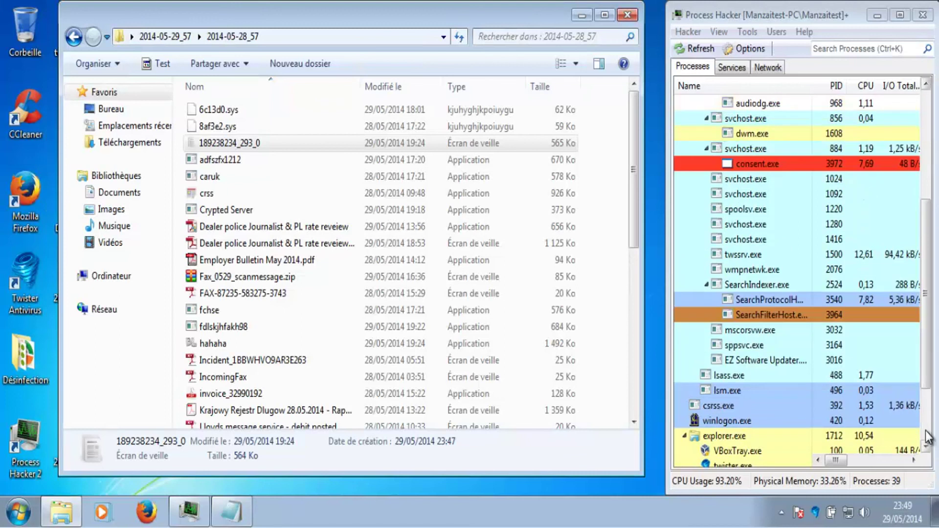
click(925, 431)
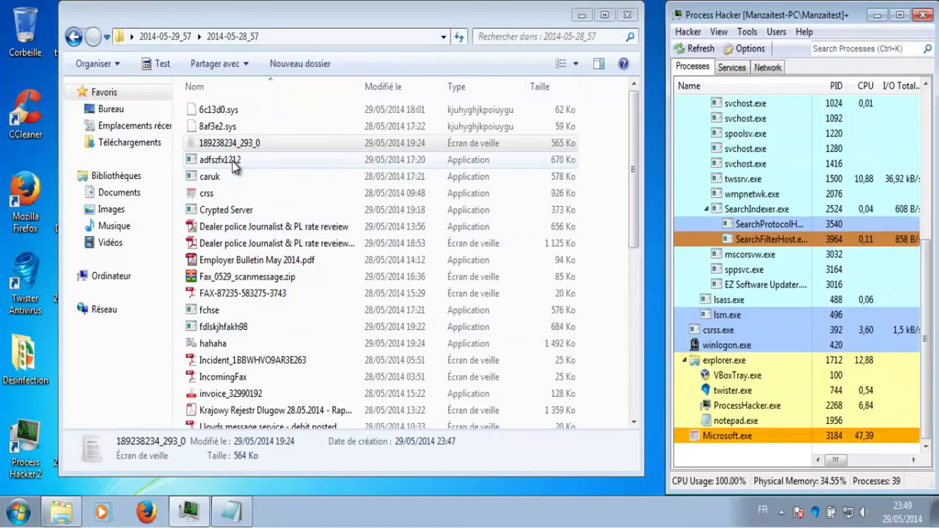
Step: Run the sample adfszfx1212 and check the process list for its activity
double_click(233, 163)
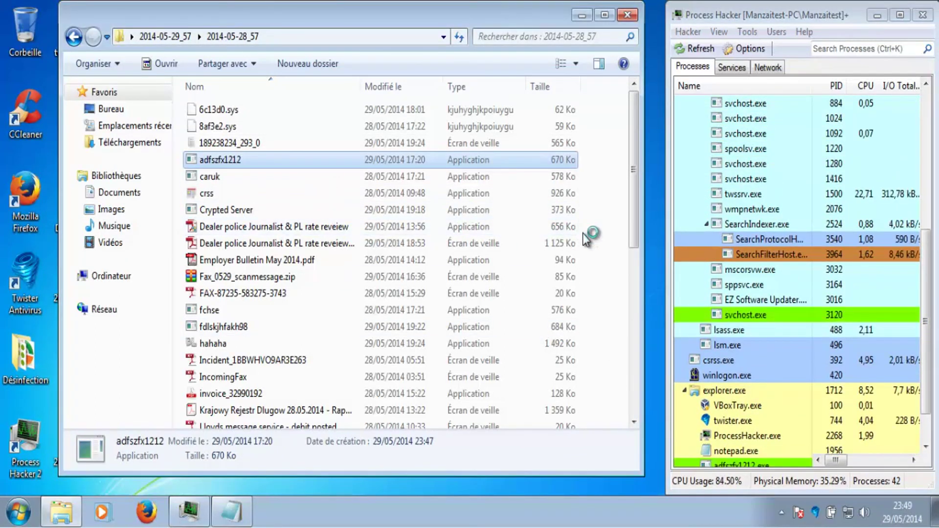
click(925, 434)
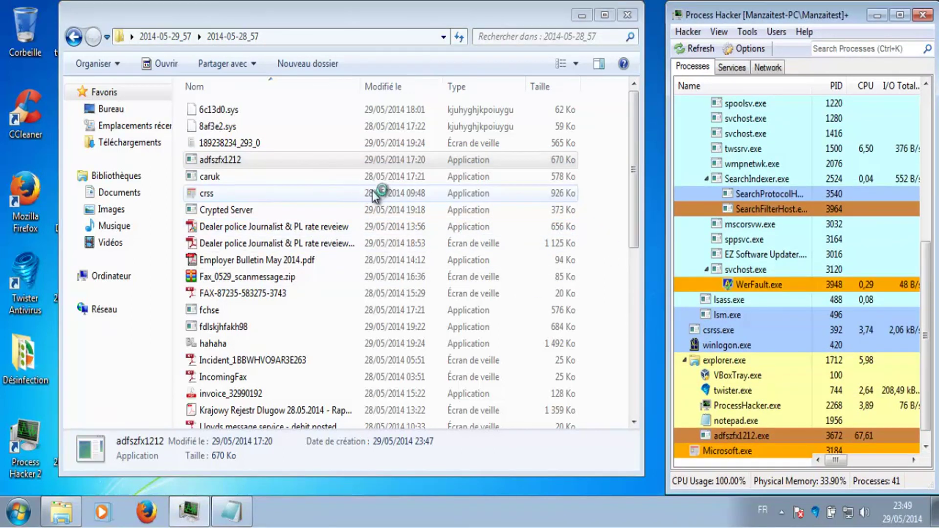